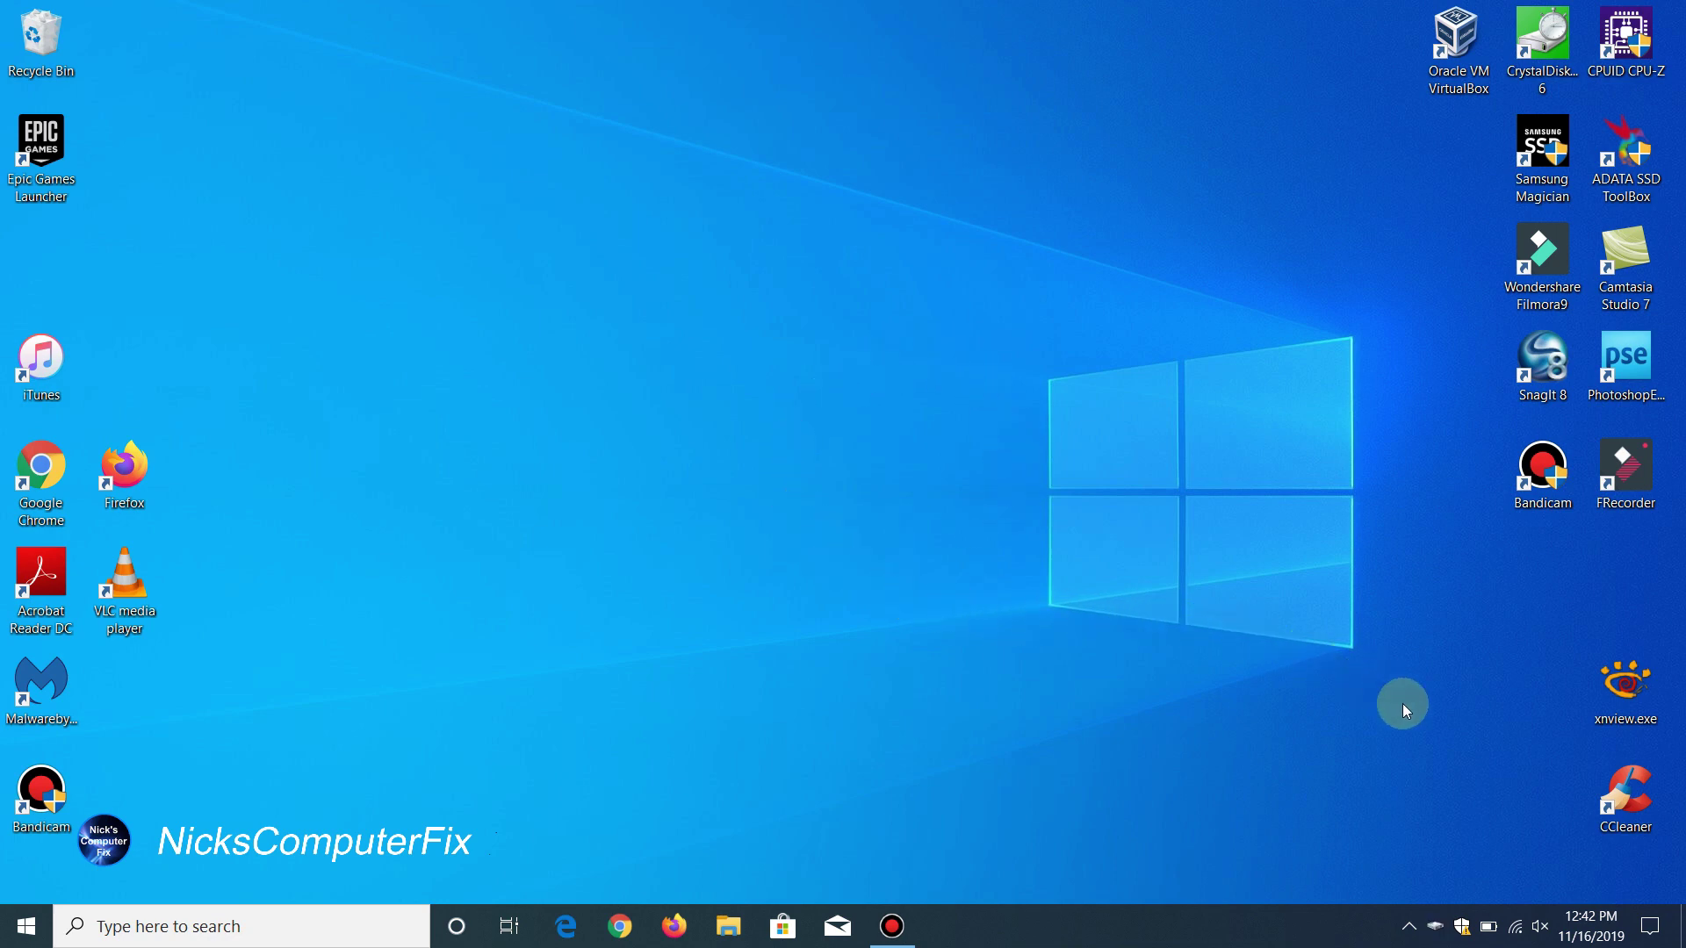
Step: Join the open NETGEAR_EXT Wi-Fi network from the Windows tray, then dismiss the network list
{"action": "left_click", "coordinate": [1515, 931]}
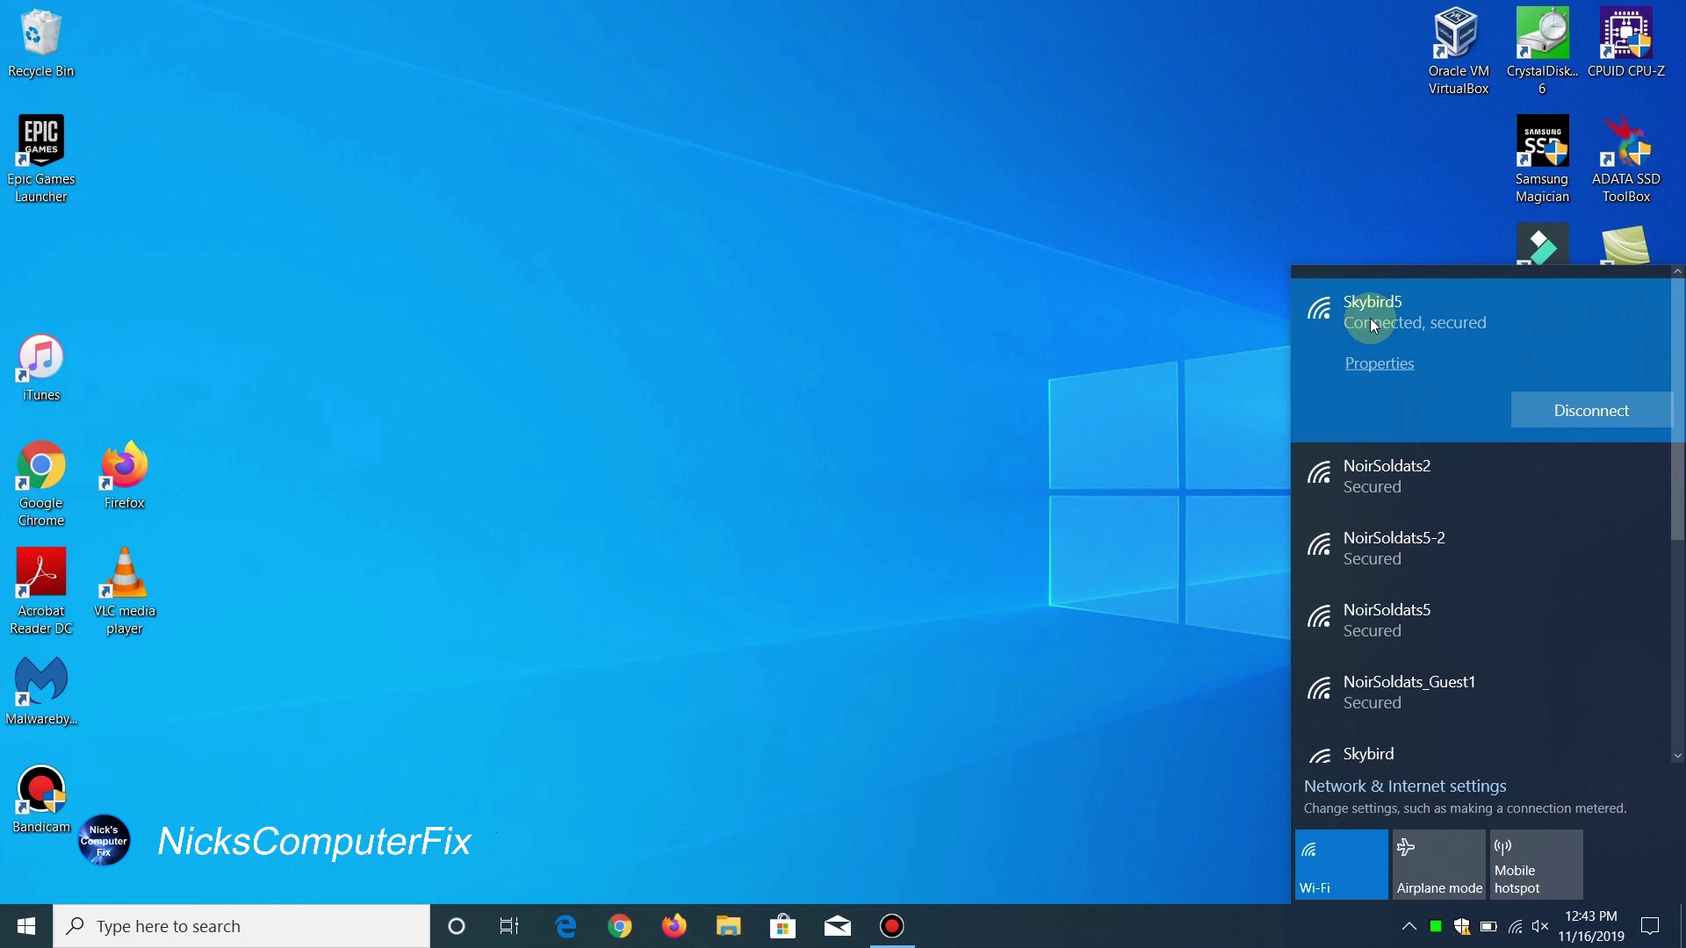
{"action": "scroll", "coordinate": [1660, 375], "scroll_direction": "down", "scroll_amount": 2}
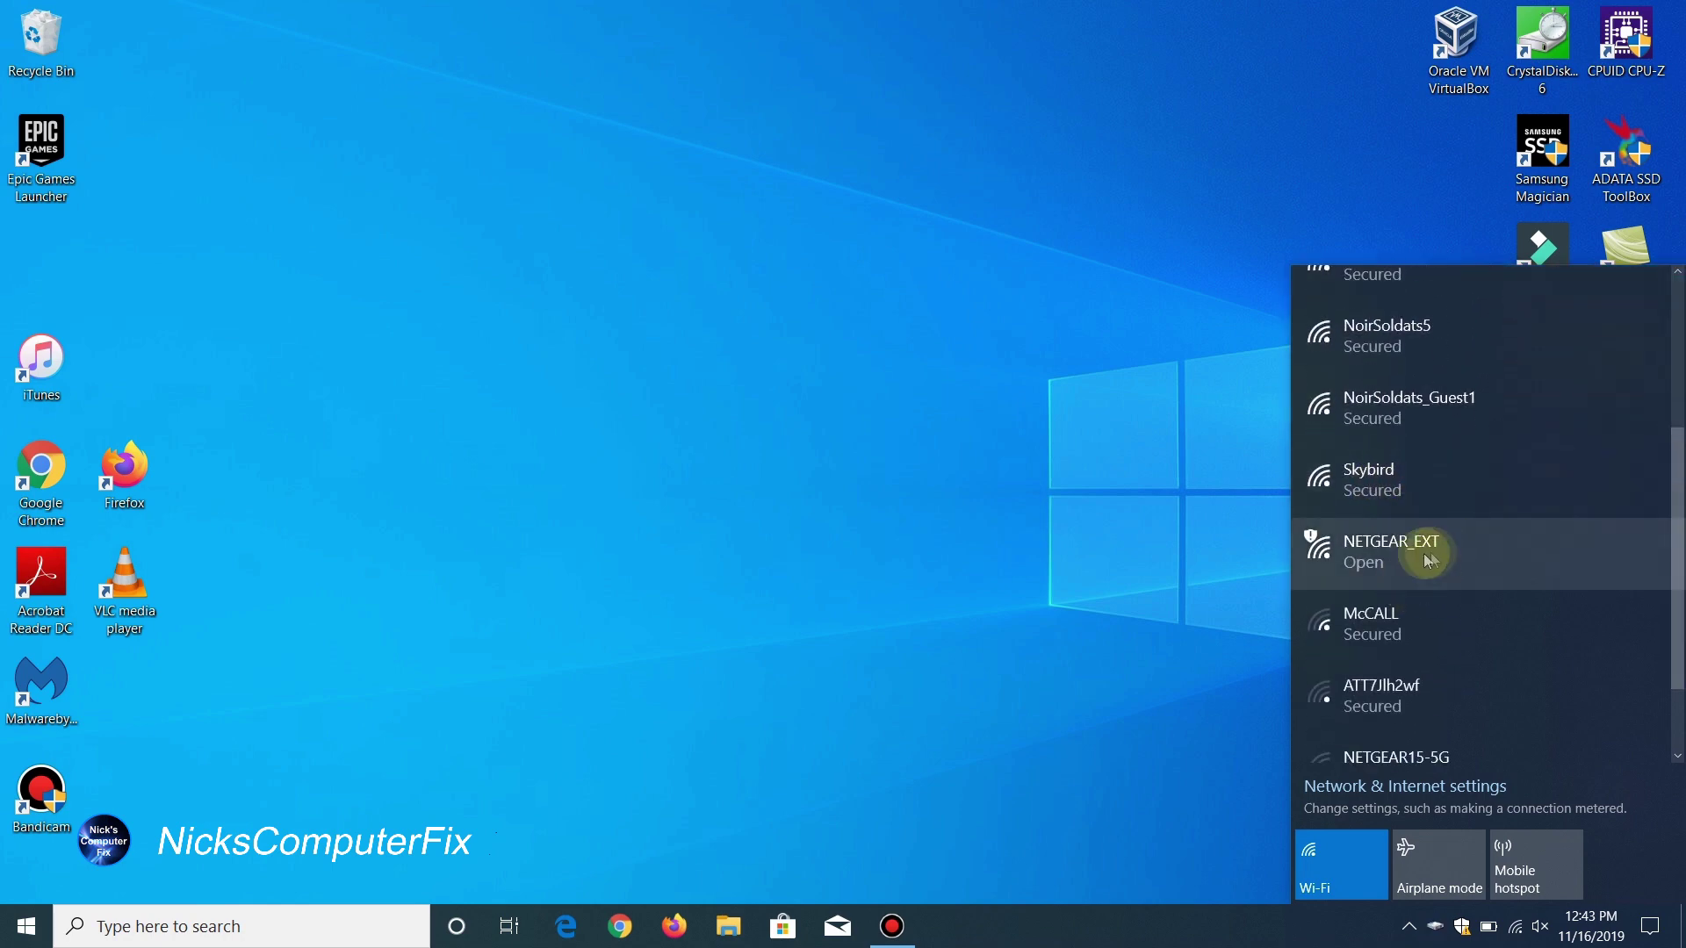
{"action": "left_click", "coordinate": [1409, 577]}
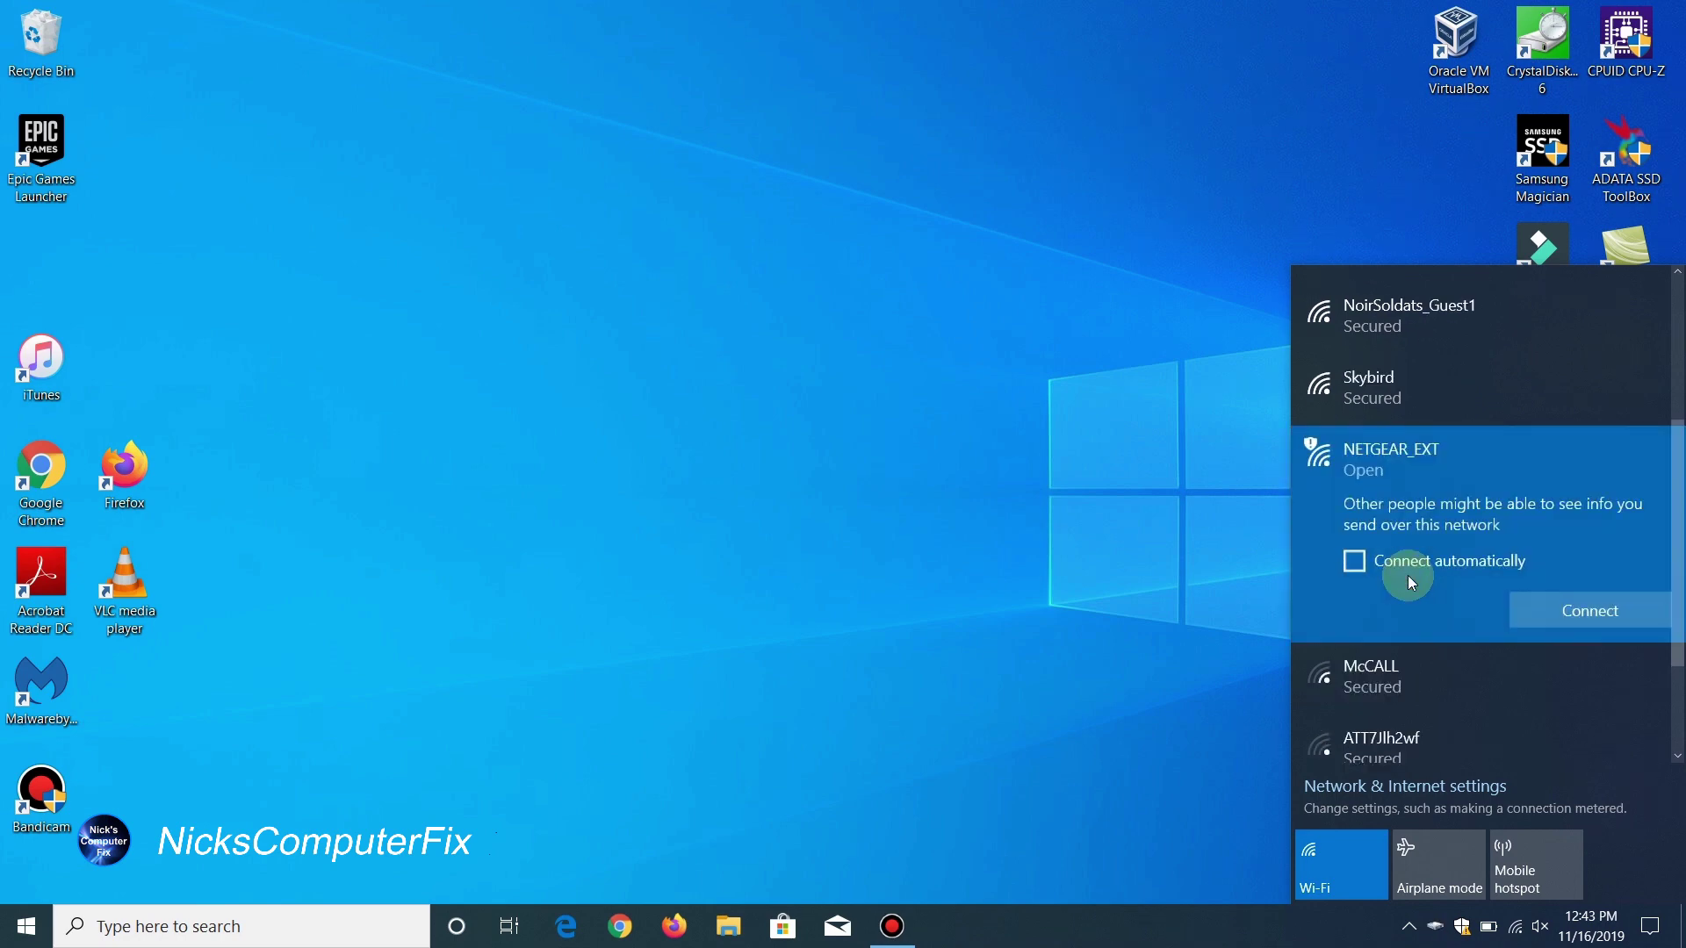
{"action": "left_click", "coordinate": [1584, 614]}
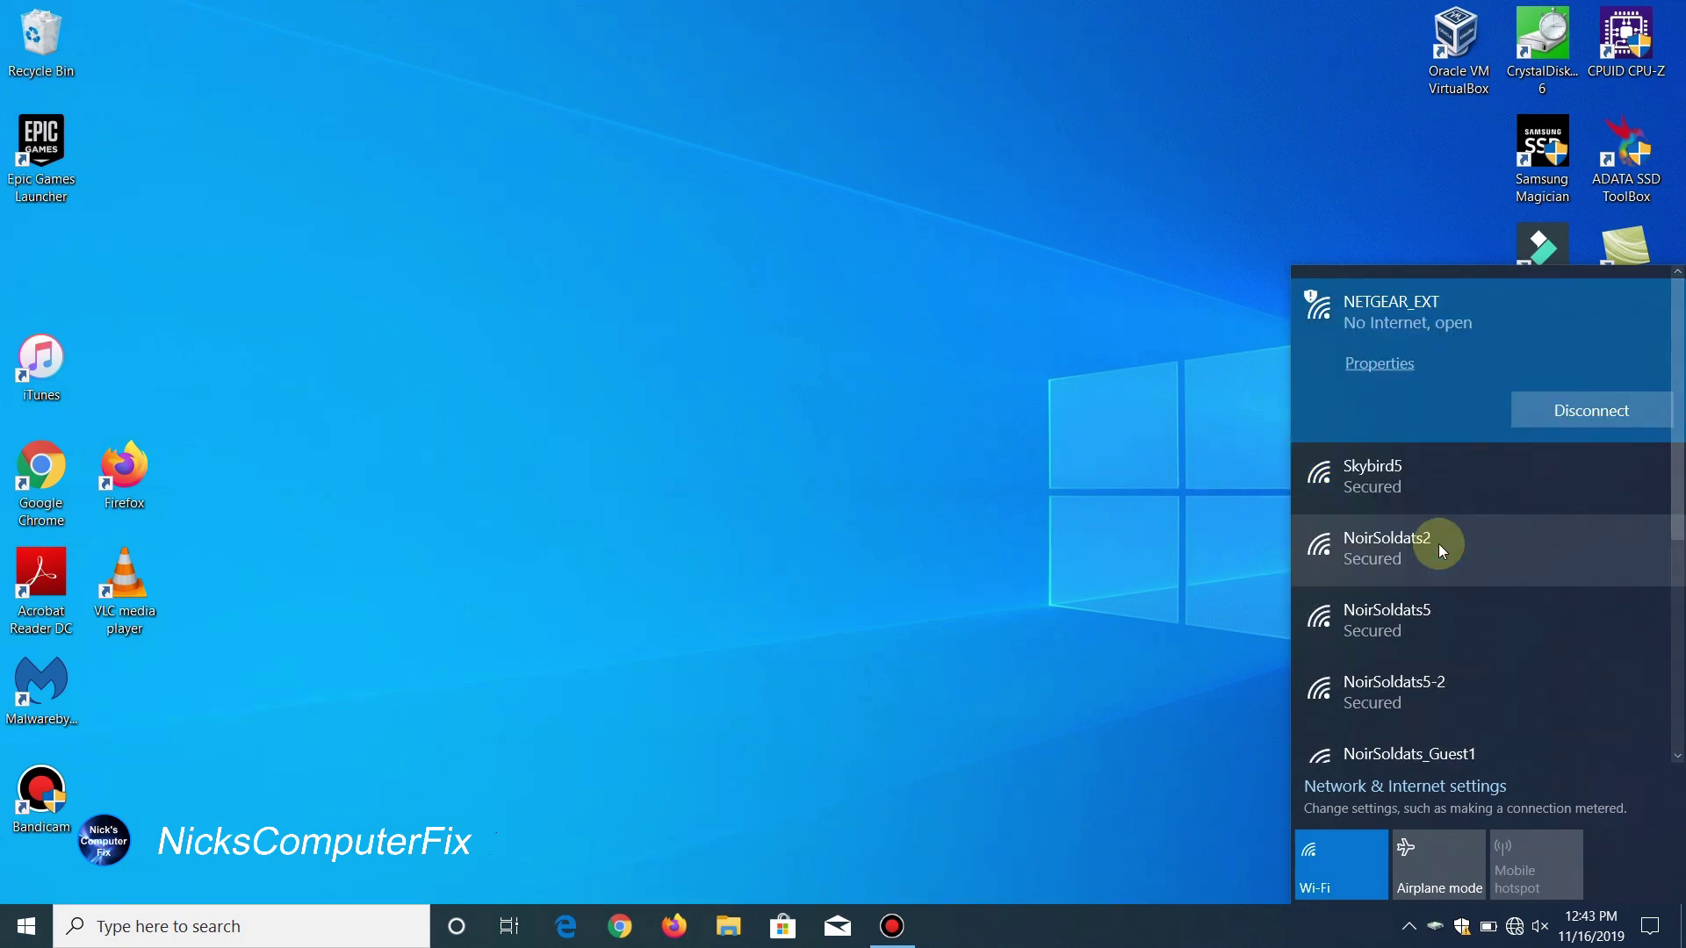
{"action": "left_click", "coordinate": [1445, 362]}
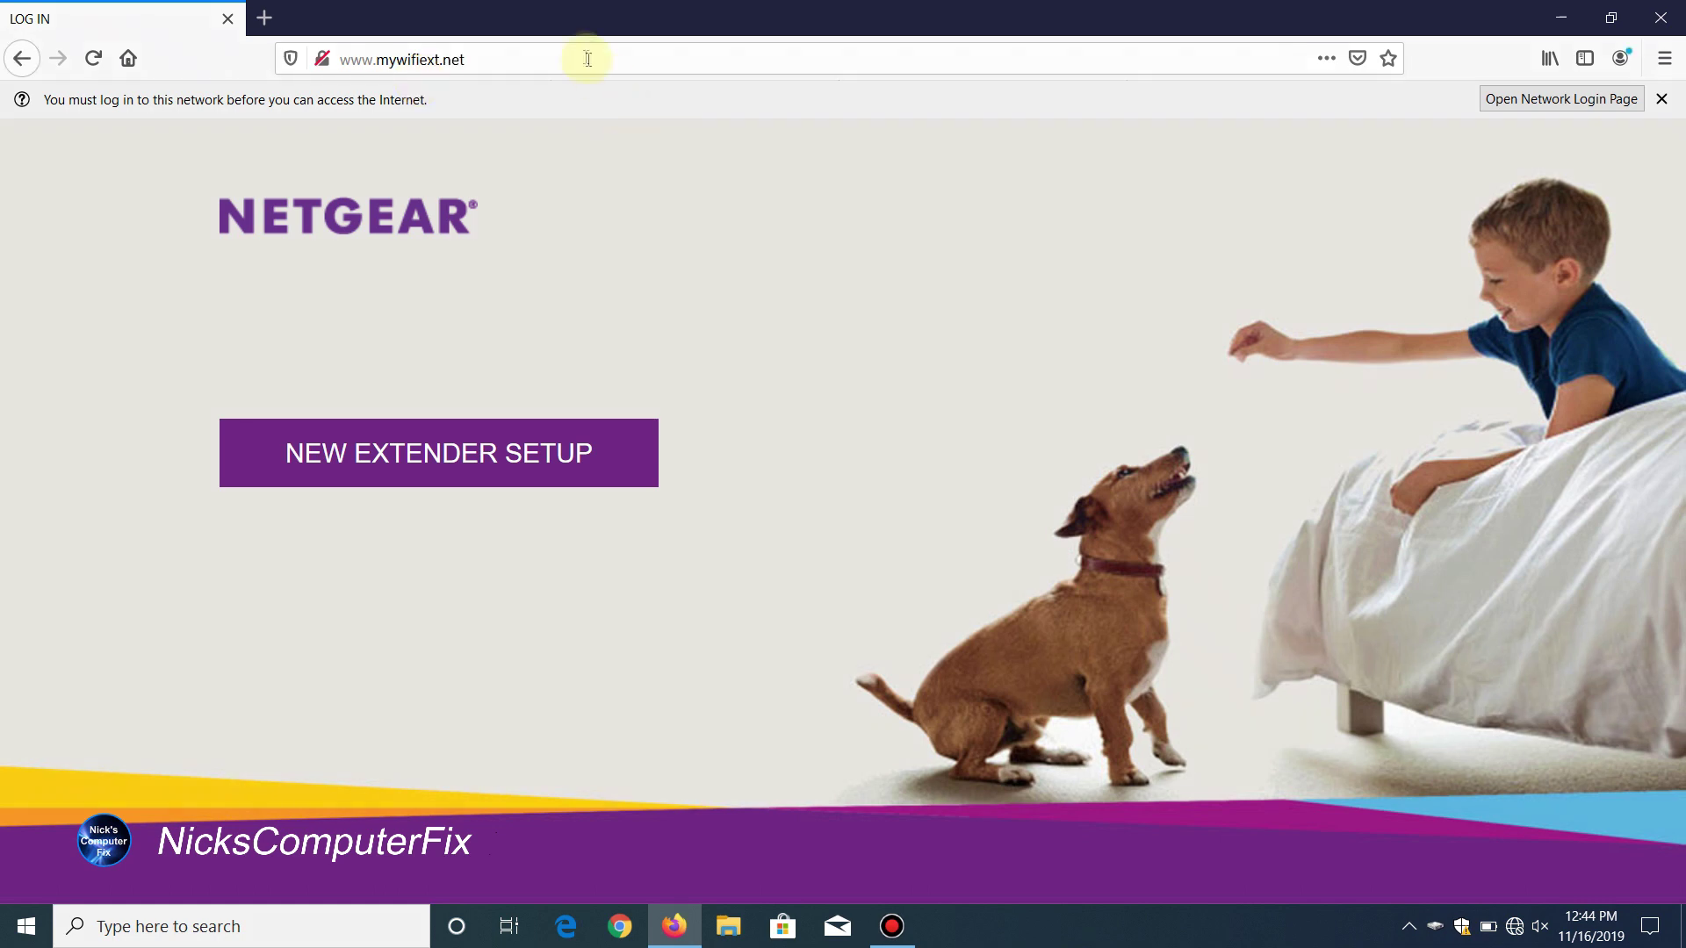
Step: Choose NEW EXTENDER SETUP on the mywifiext.net page
{"action": "left_click", "coordinate": [384, 475]}
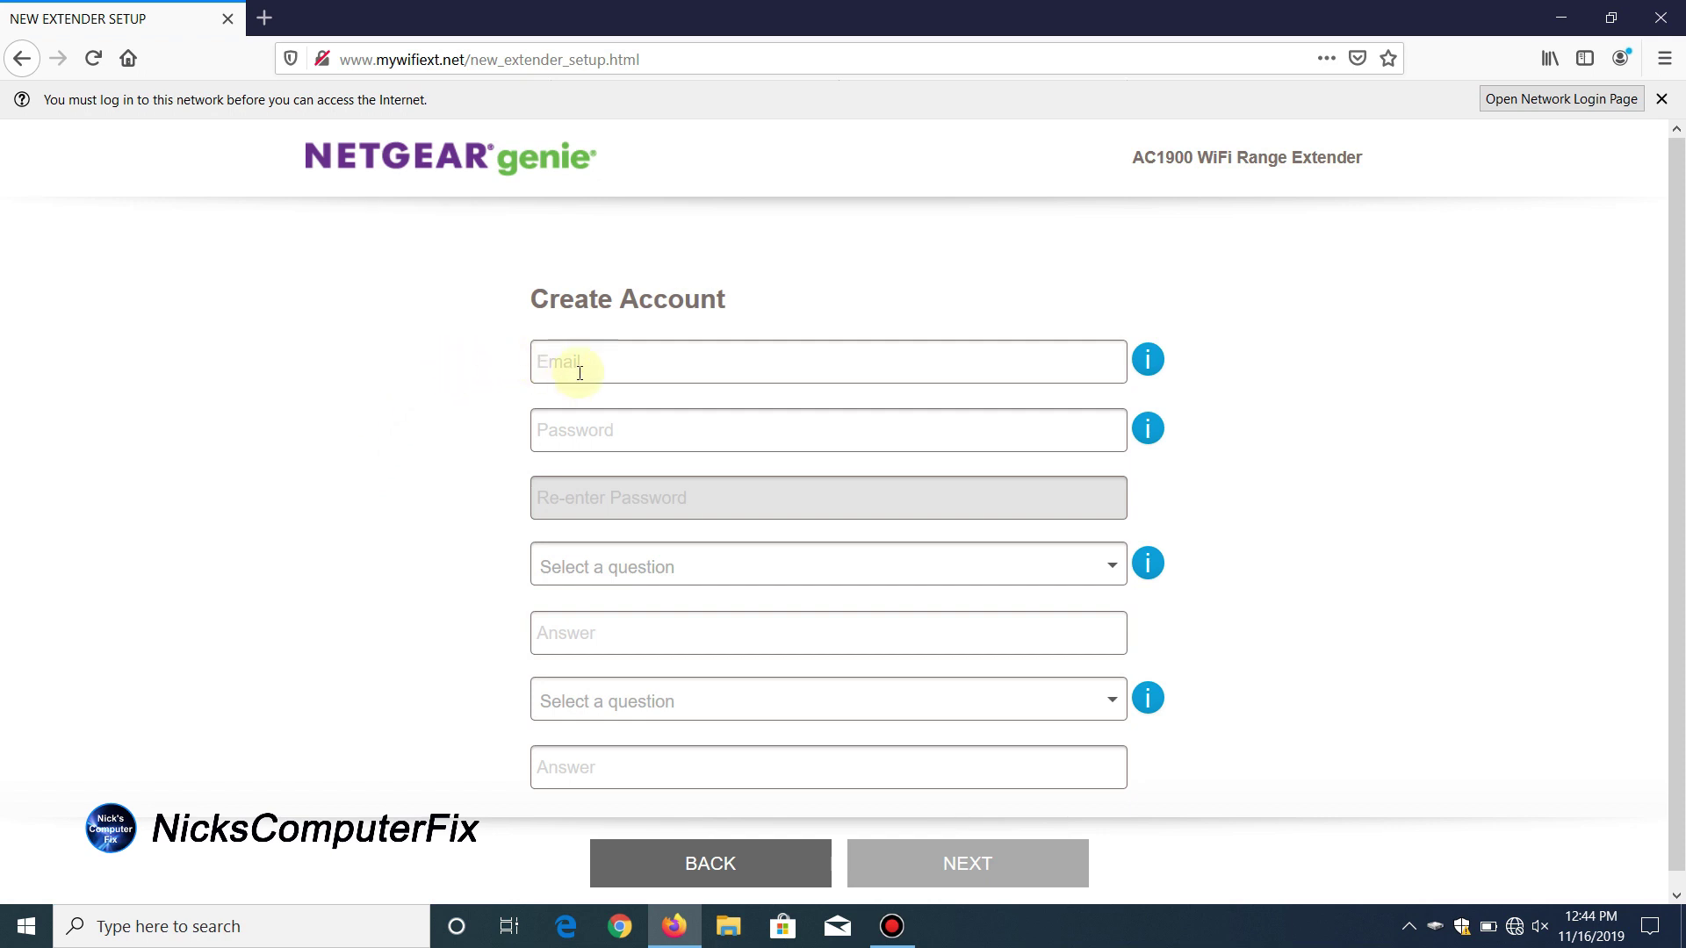
Step: Submit the filled-in account e-mail, password and security answers
{"action": "scroll", "coordinate": [580, 373], "scroll_direction": "down", "scroll_amount": 1}
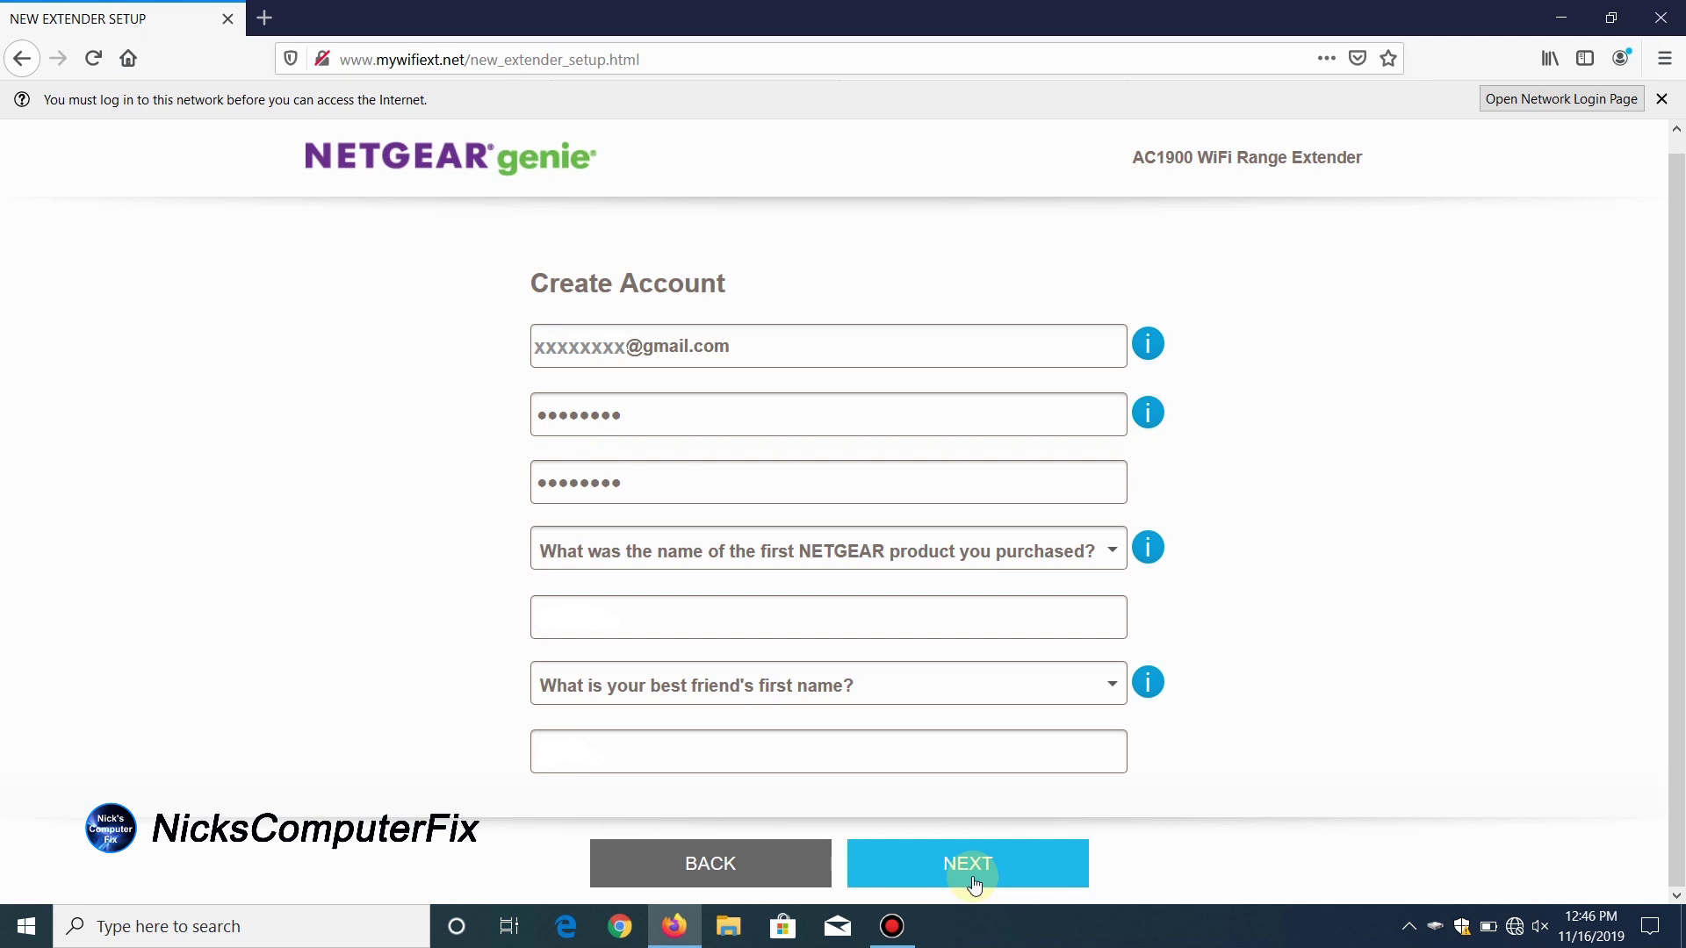
{"action": "left_click", "coordinate": [975, 883]}
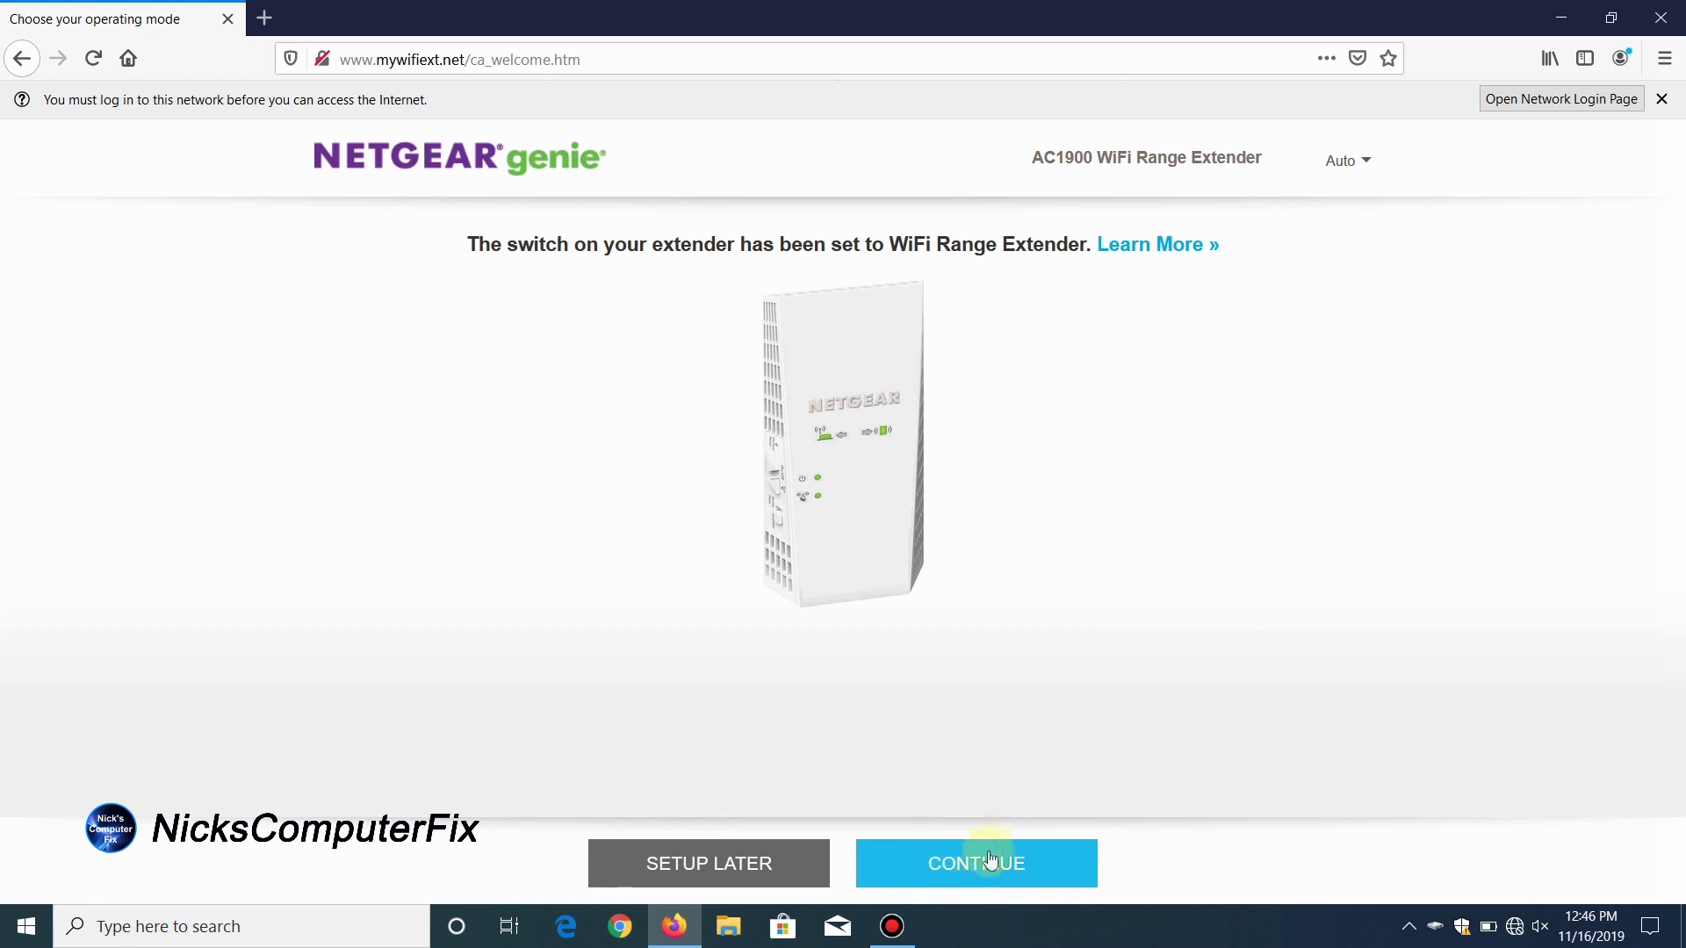
Step: Select Skybird for 2.4GHz and Skybird5 for 5GHz as the networks to extend
{"action": "left_click", "coordinate": [974, 883]}
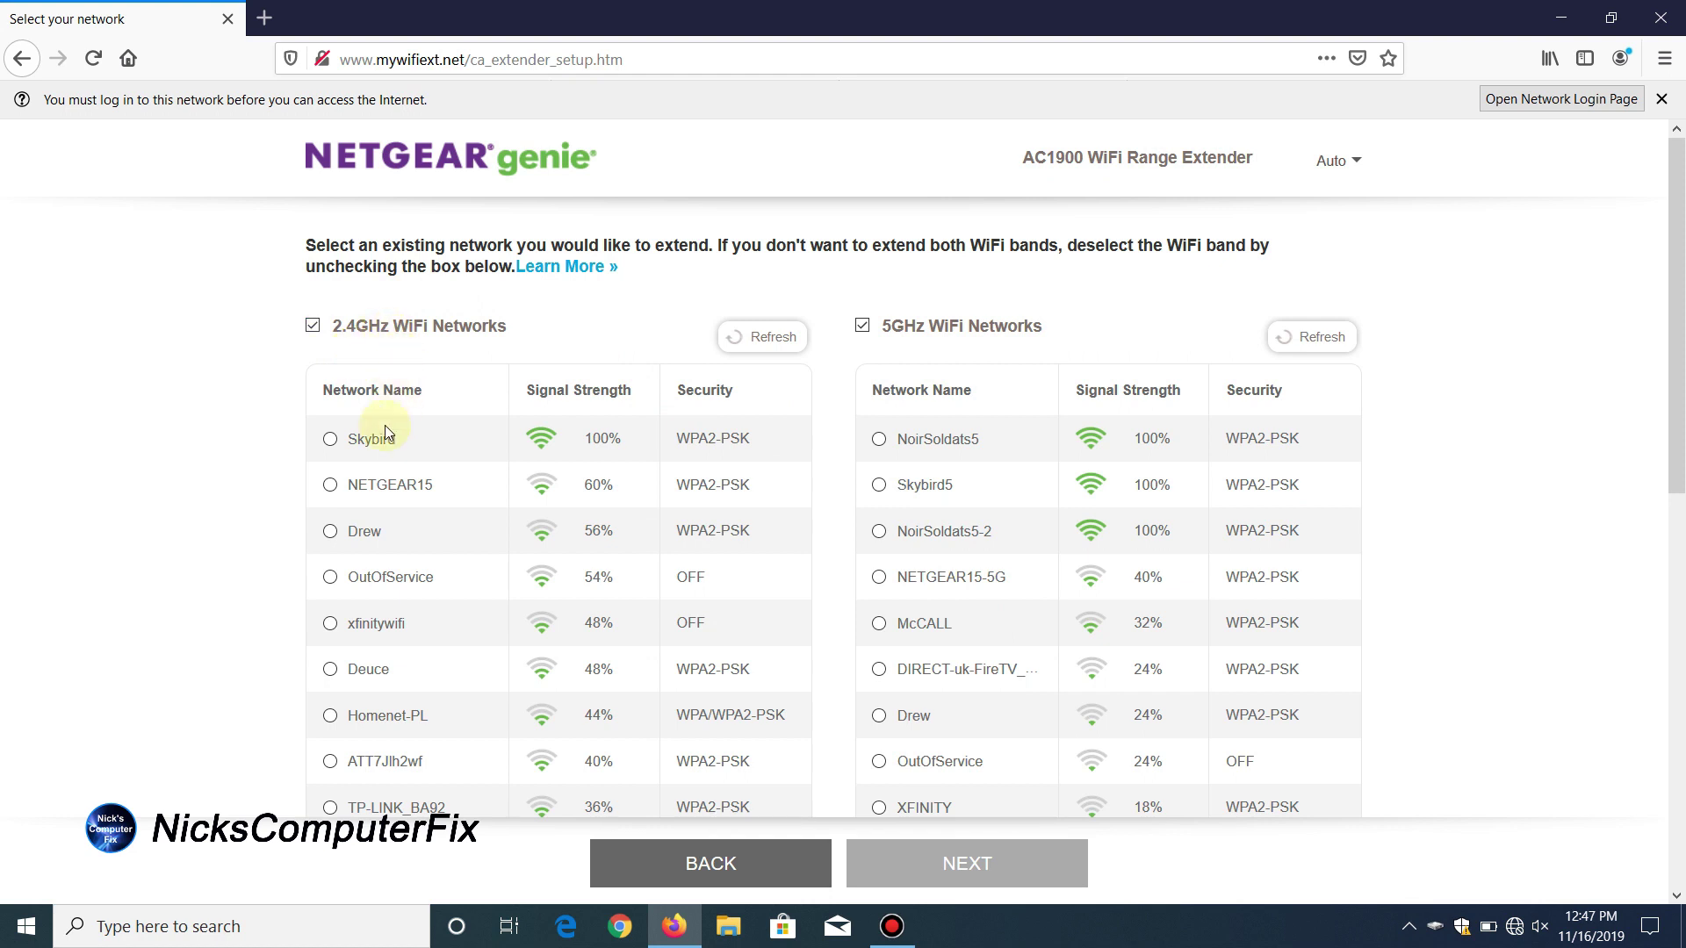
{"action": "left_click", "coordinate": [331, 441]}
{"action": "left_click", "coordinate": [879, 486]}
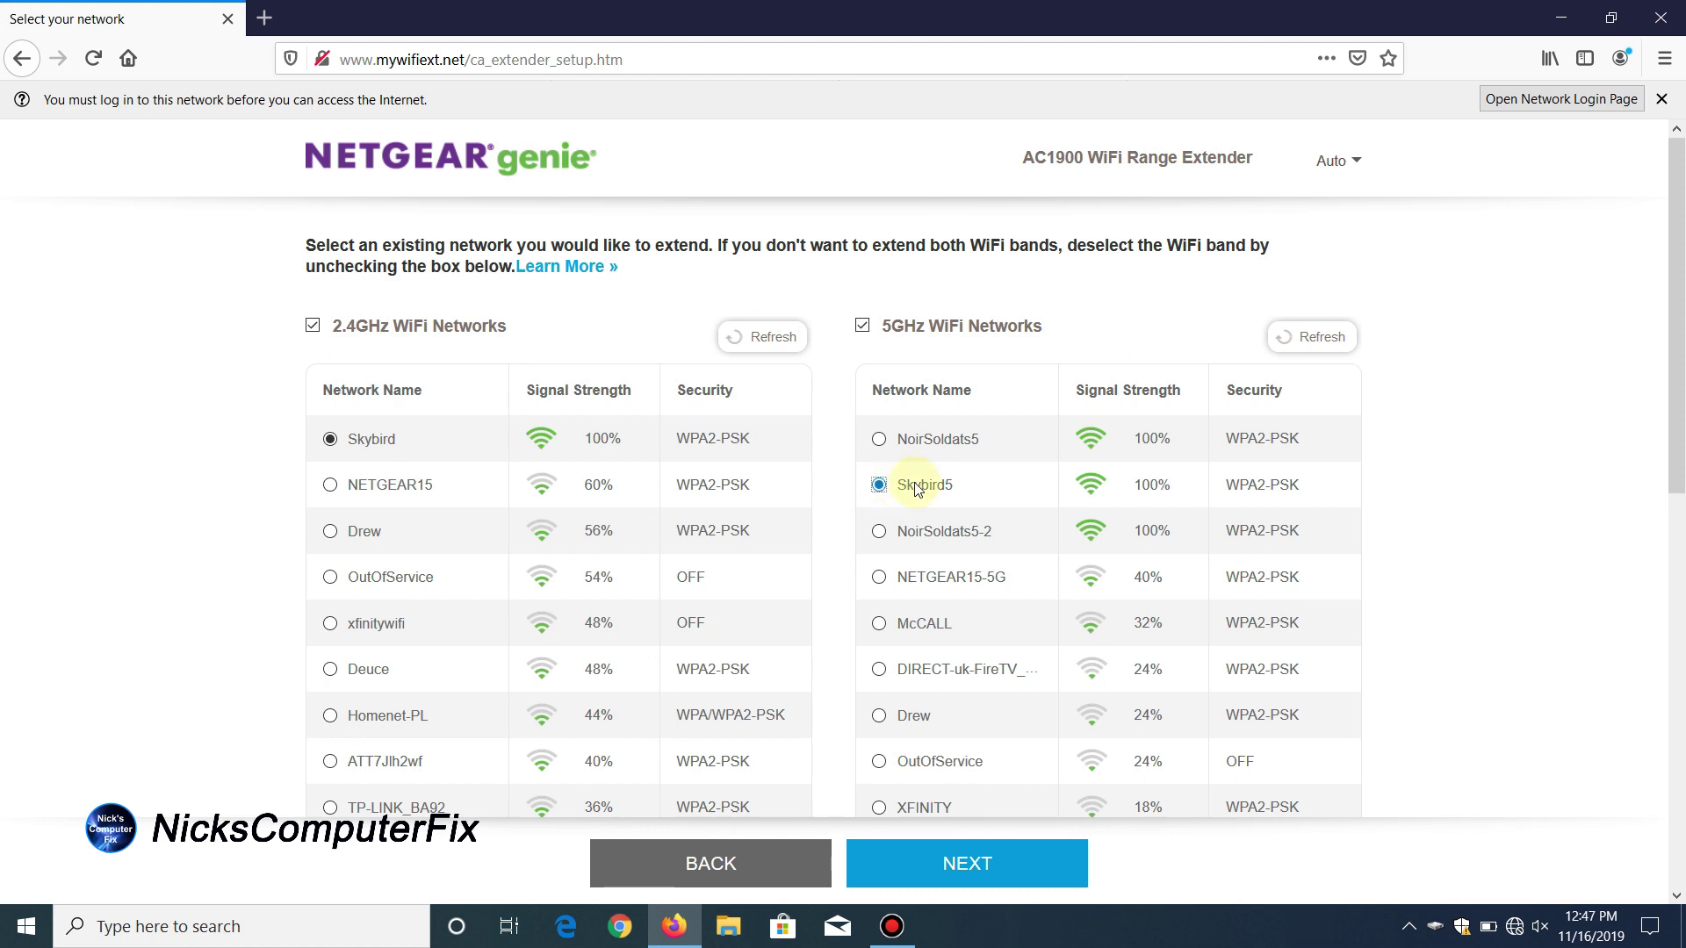
{"action": "left_click", "coordinate": [971, 885]}
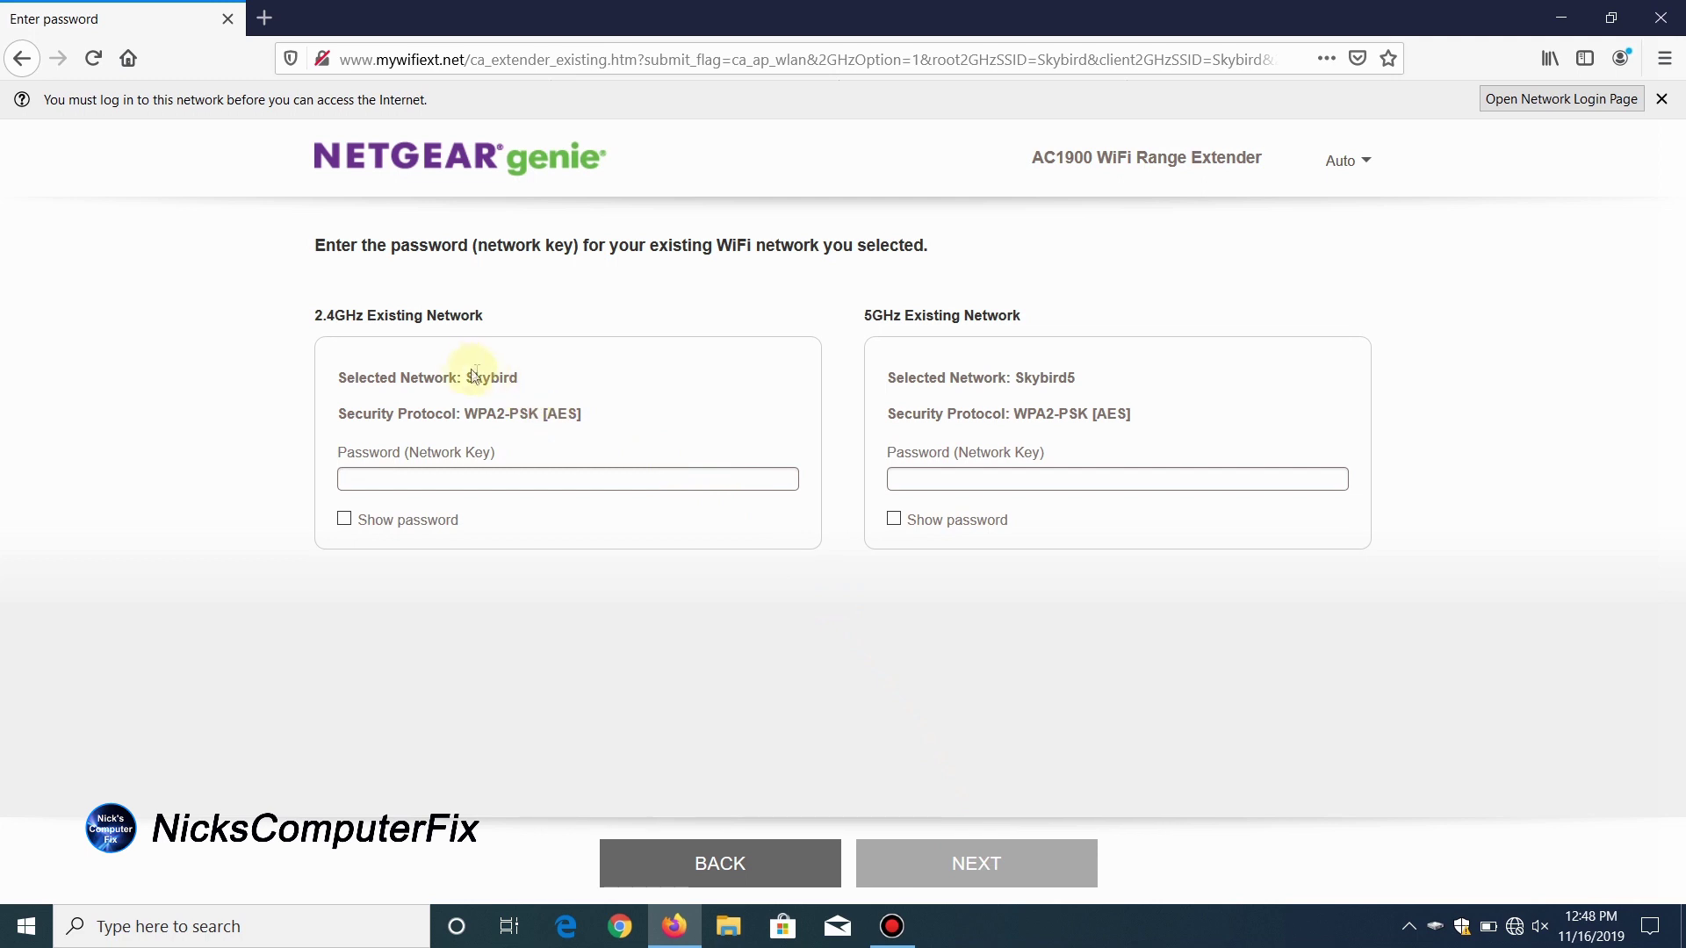
Step: Enter the network passwords for Skybird and Skybird5 and submit them
{"action": "left_click", "coordinate": [380, 481]}
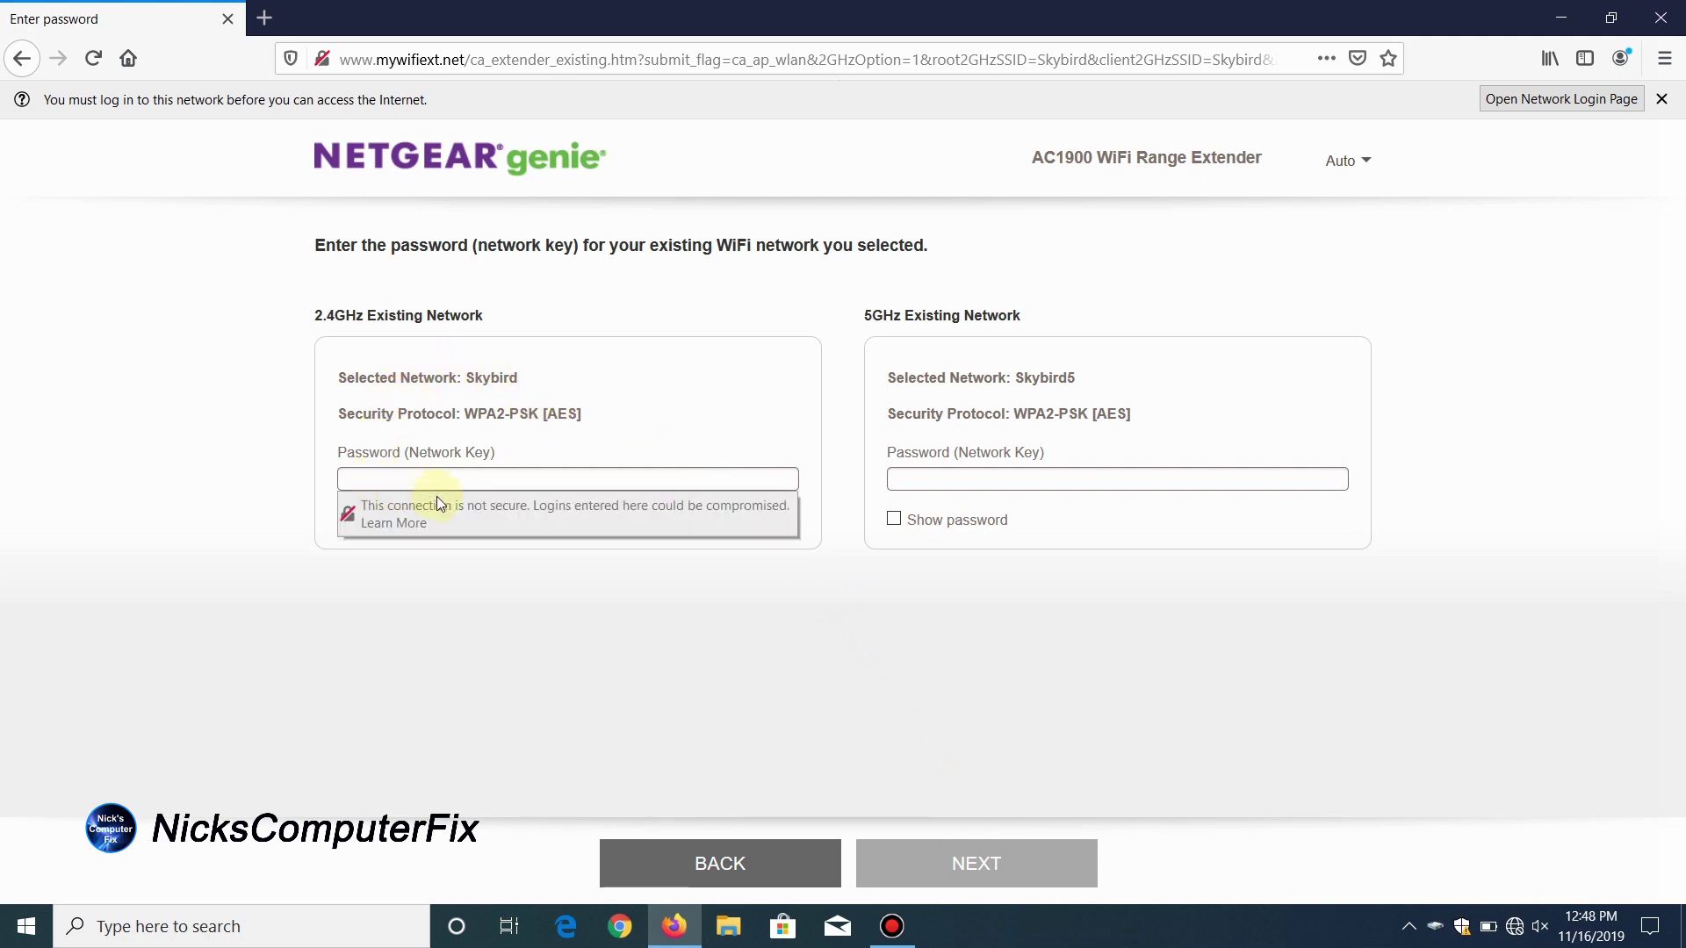
{"action": "type", "text": "••••••••••"}
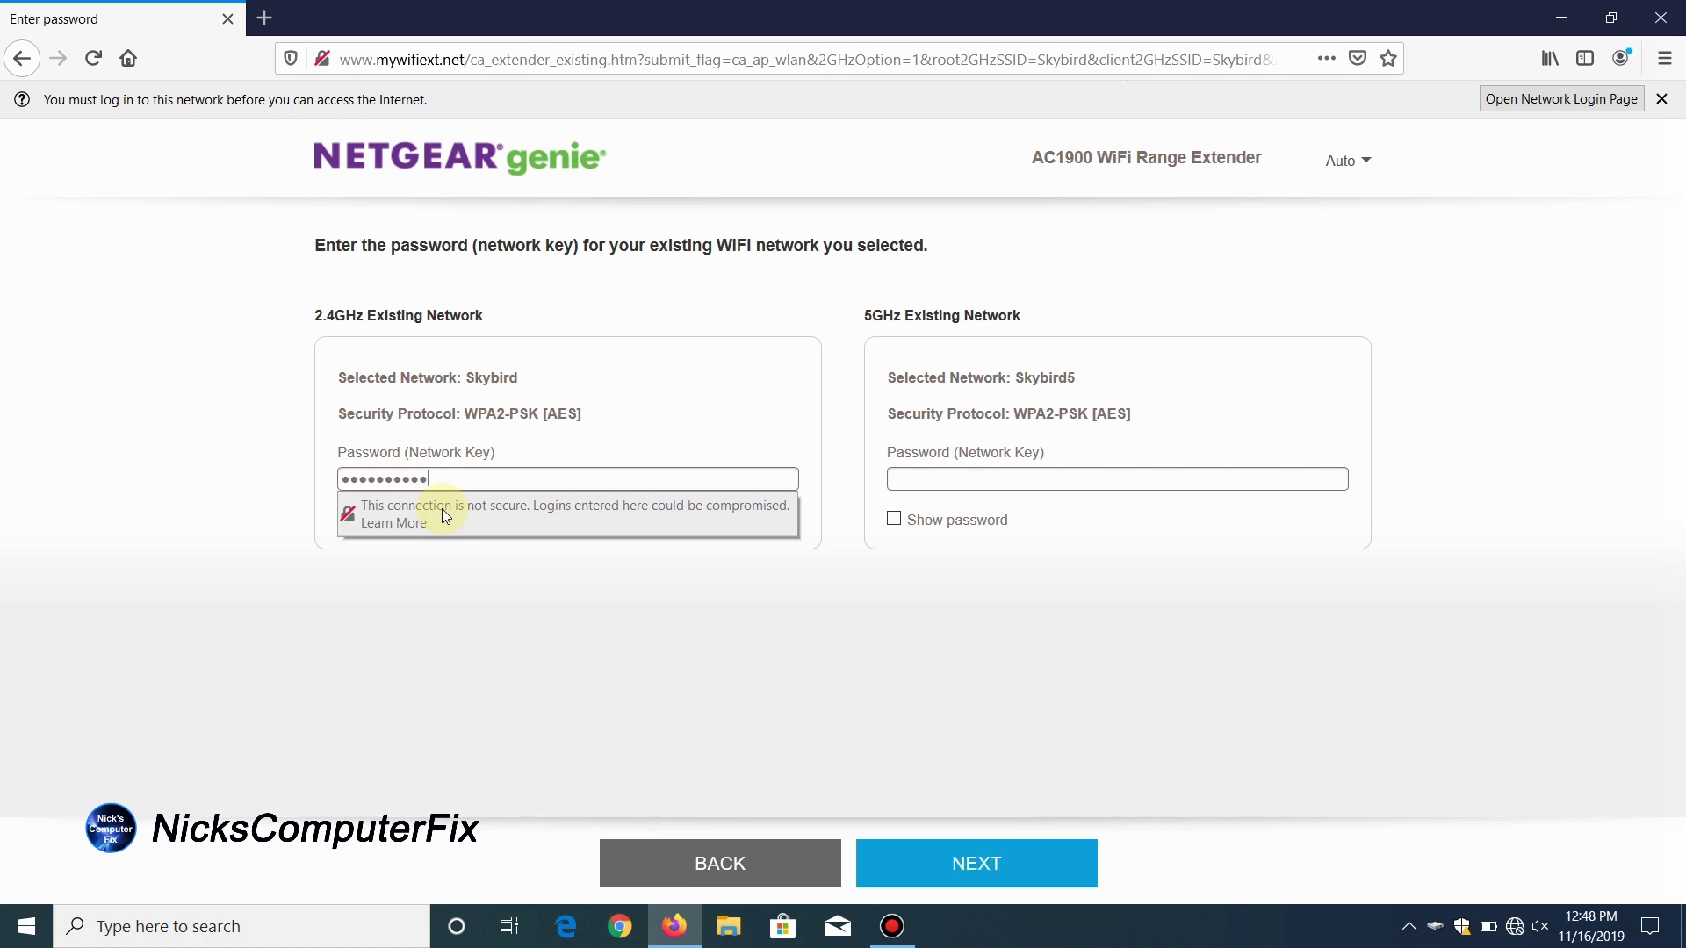
{"action": "type", "text": "•••"}
{"action": "left_click", "coordinate": [959, 475]}
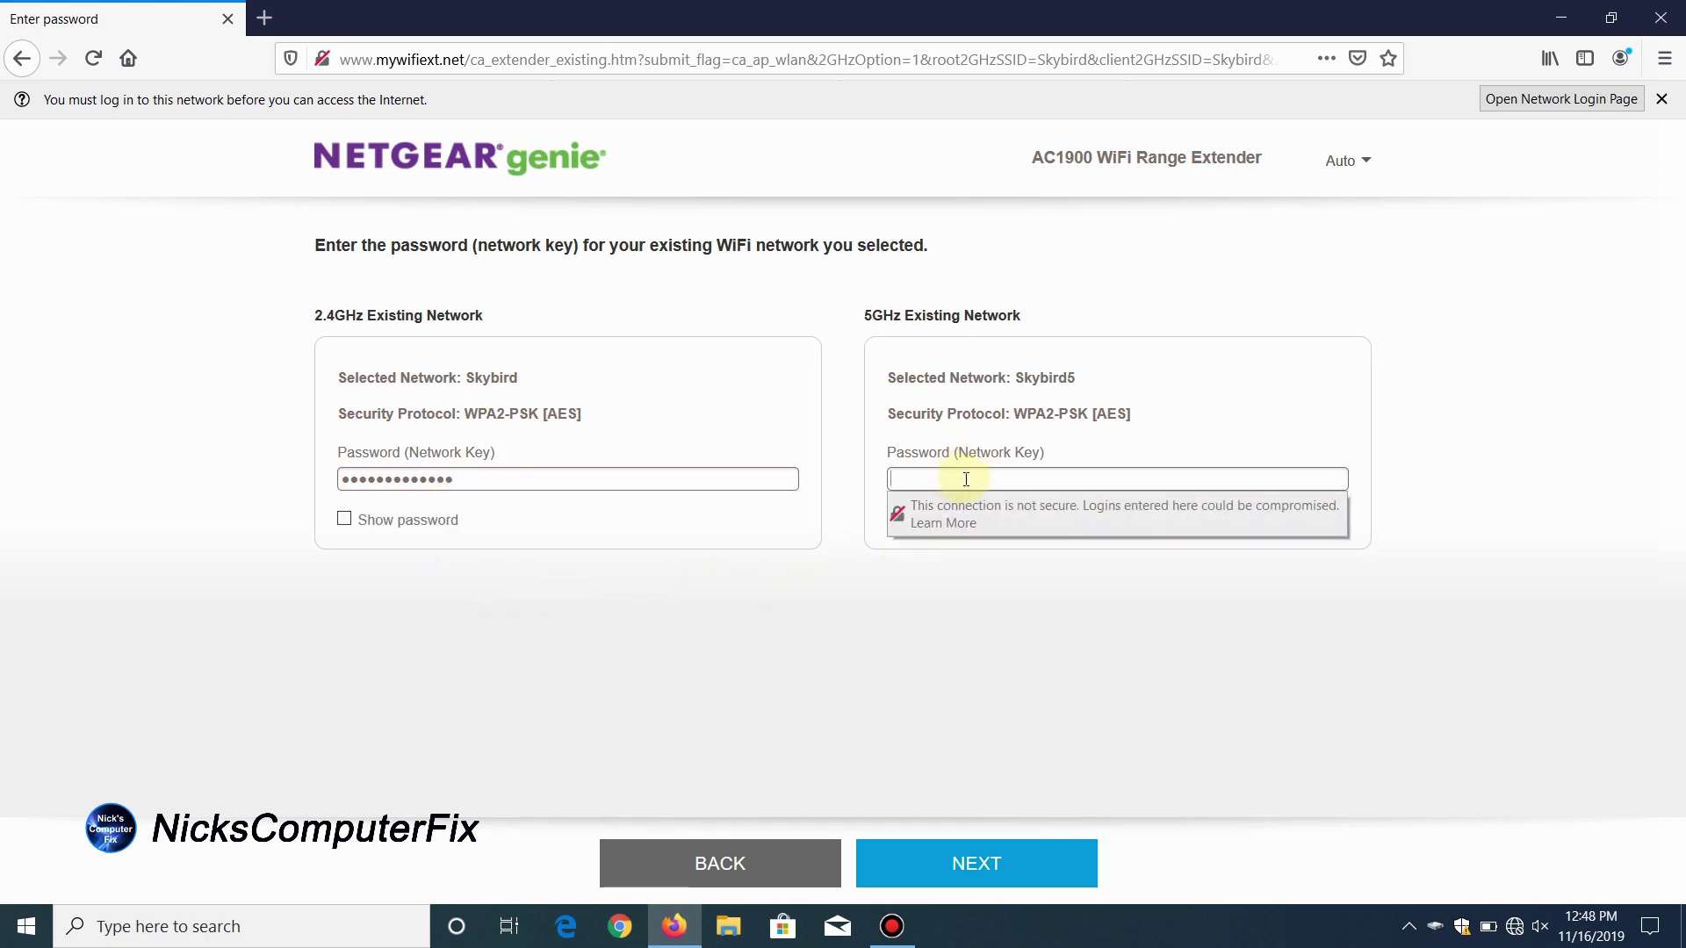
{"action": "type", "text": "•••••"}
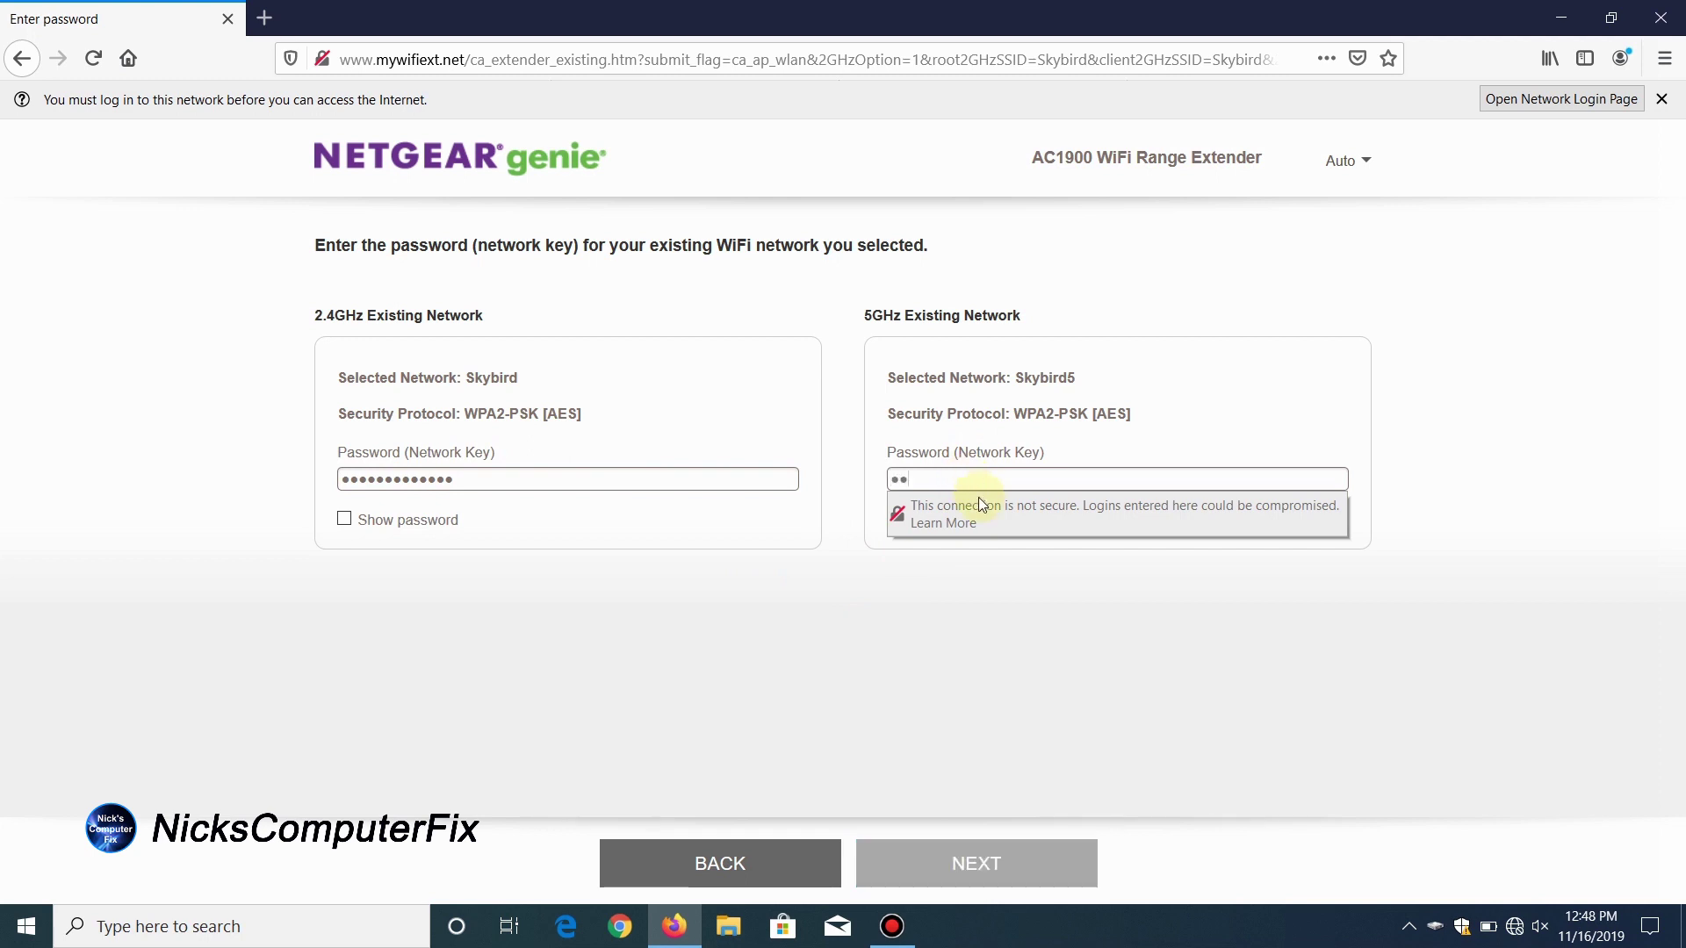
{"action": "type", "text": "••••••••"}
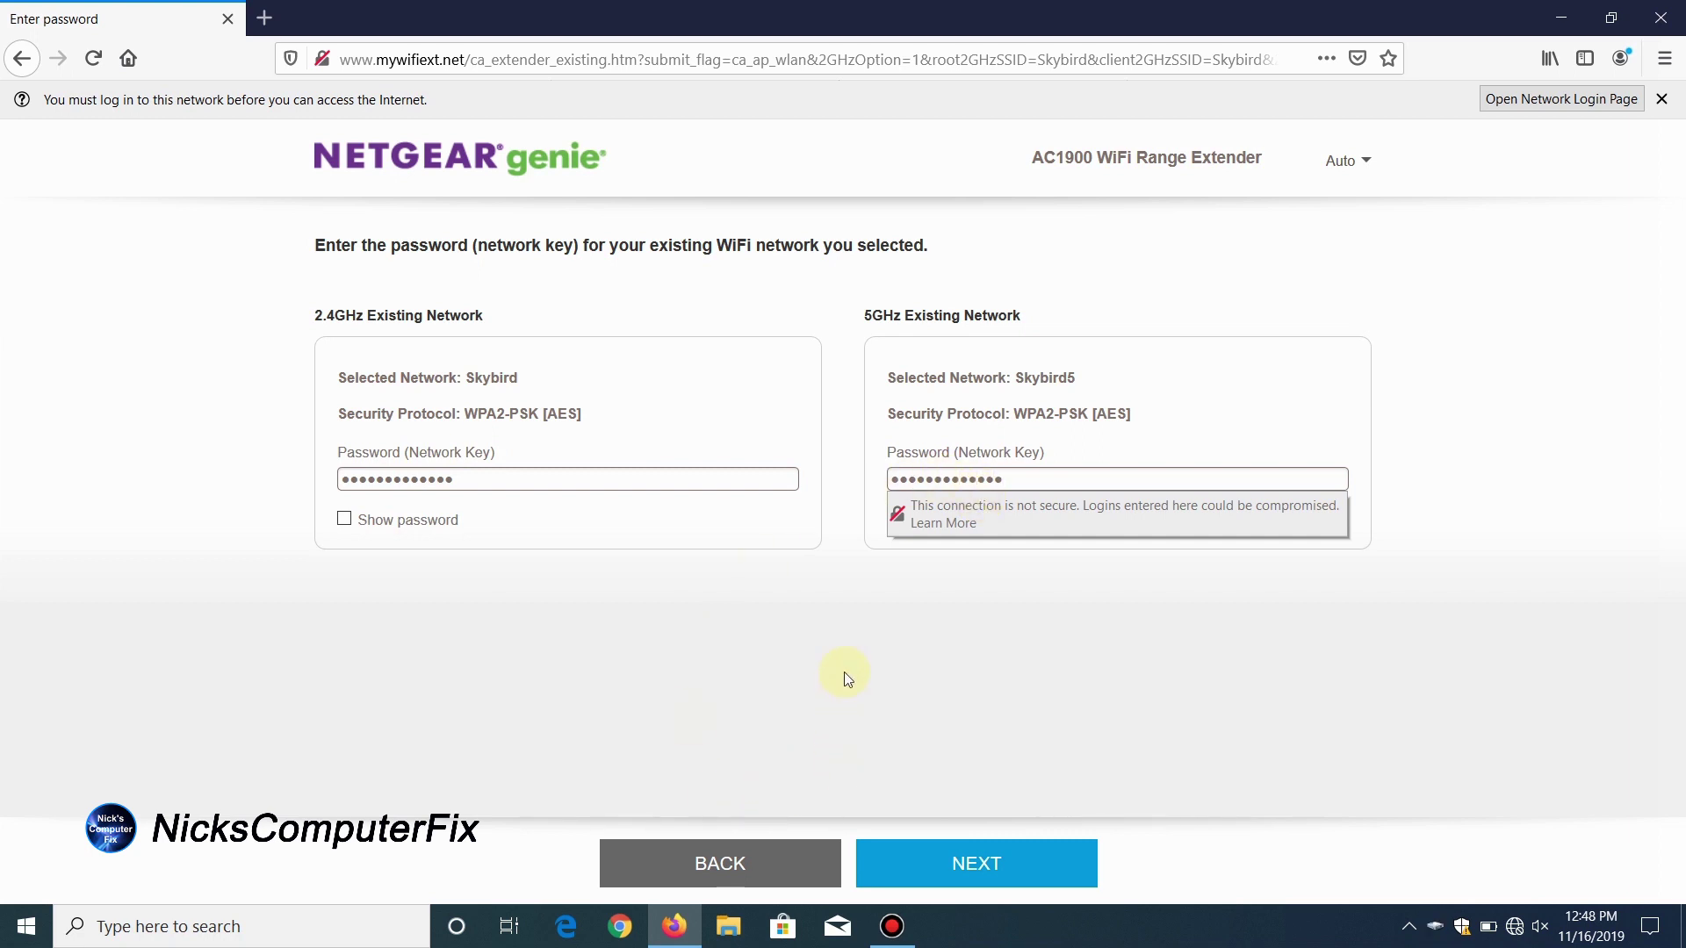
{"action": "left_click", "coordinate": [451, 539]}
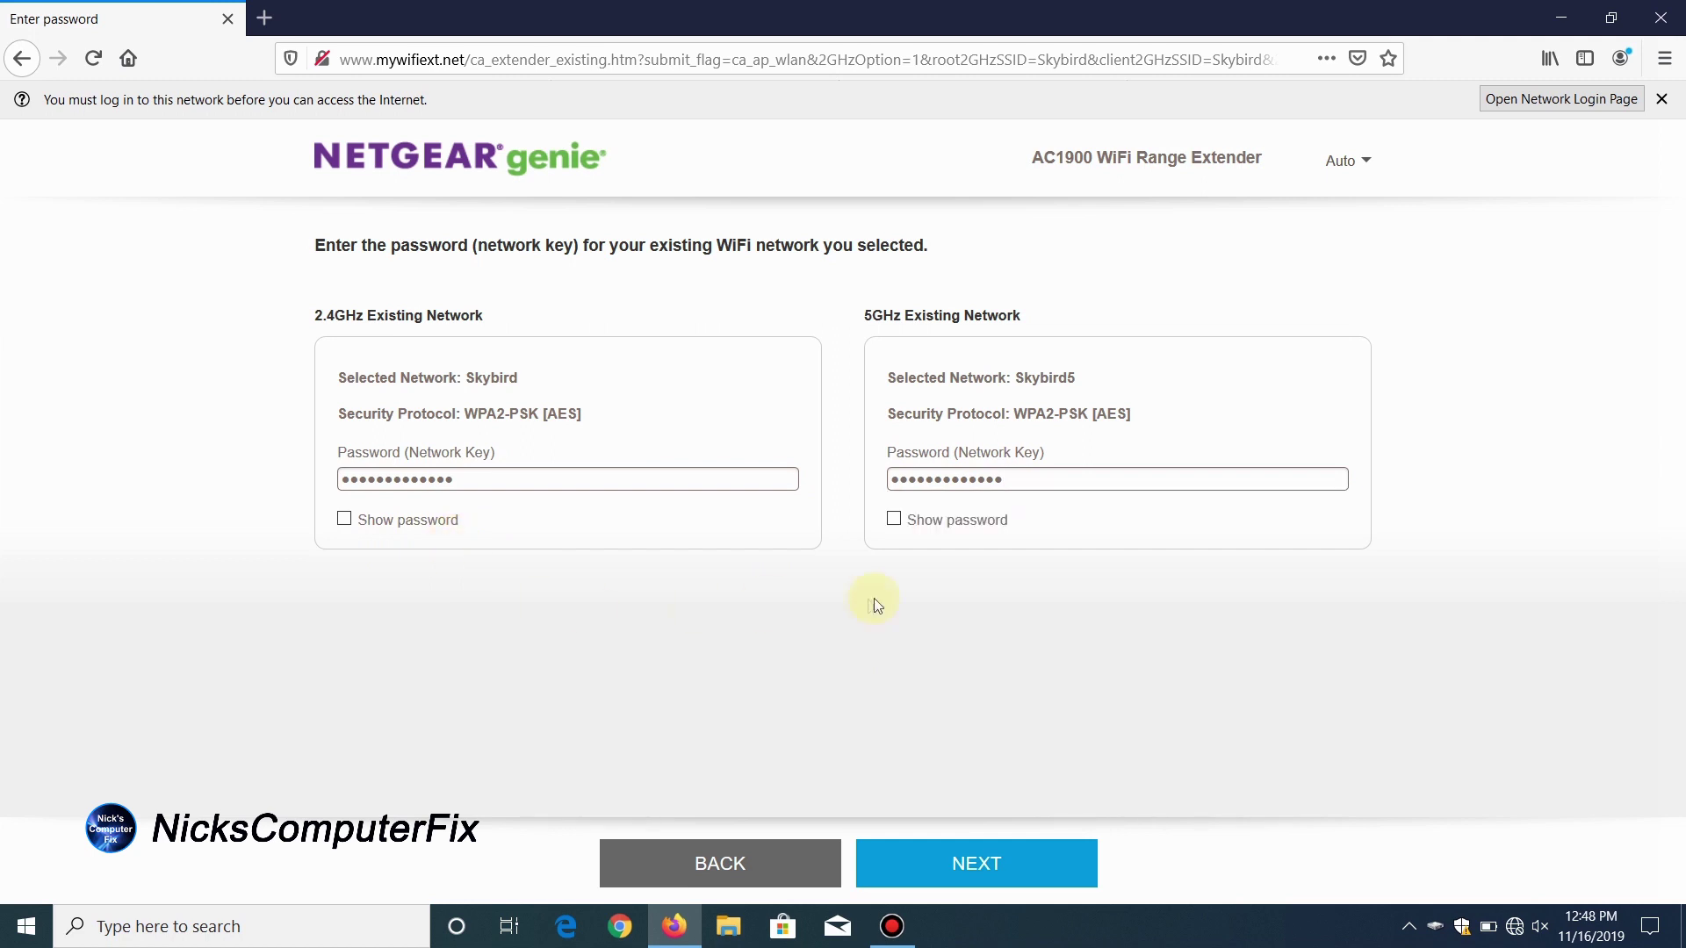
{"action": "left_click", "coordinate": [967, 863]}
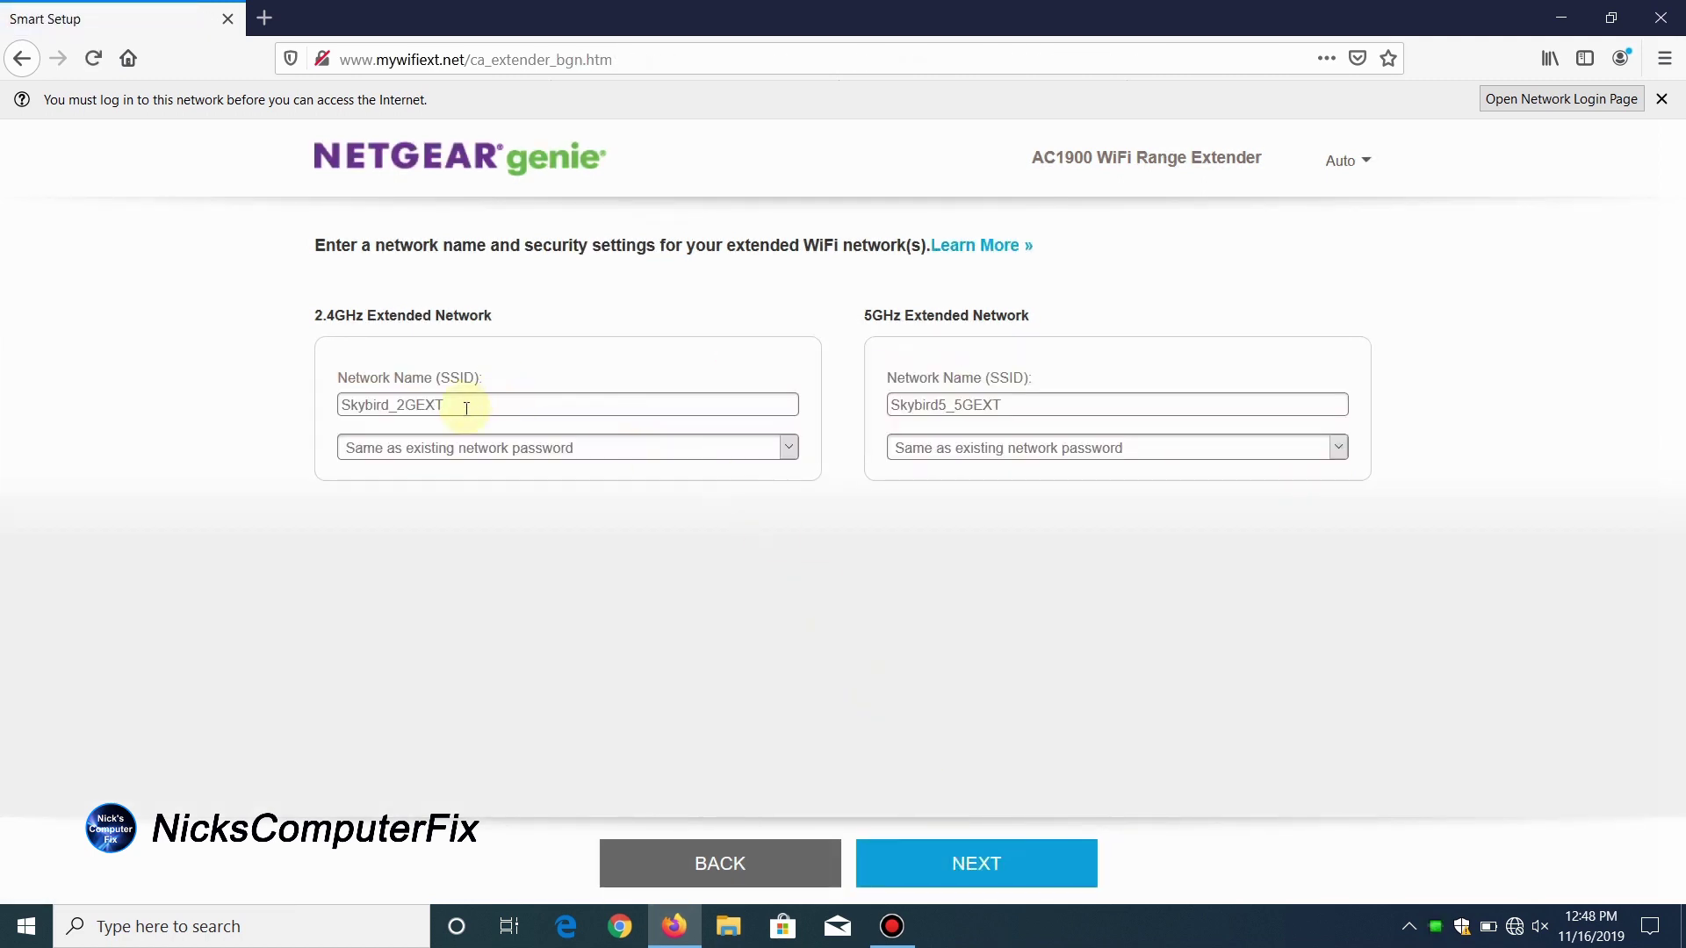
Step: Edit the extended SSIDs to read Skybird_2Blue (2.4GHz) and Skybird5_5GBlue (5GHz)
{"action": "left_click_drag", "start_coordinate": [407, 404], "coordinate": [453, 406]}
{"action": "type", "text": "Blue"}
{"action": "left_click_drag", "start_coordinate": [1016, 406], "coordinate": [977, 408]}
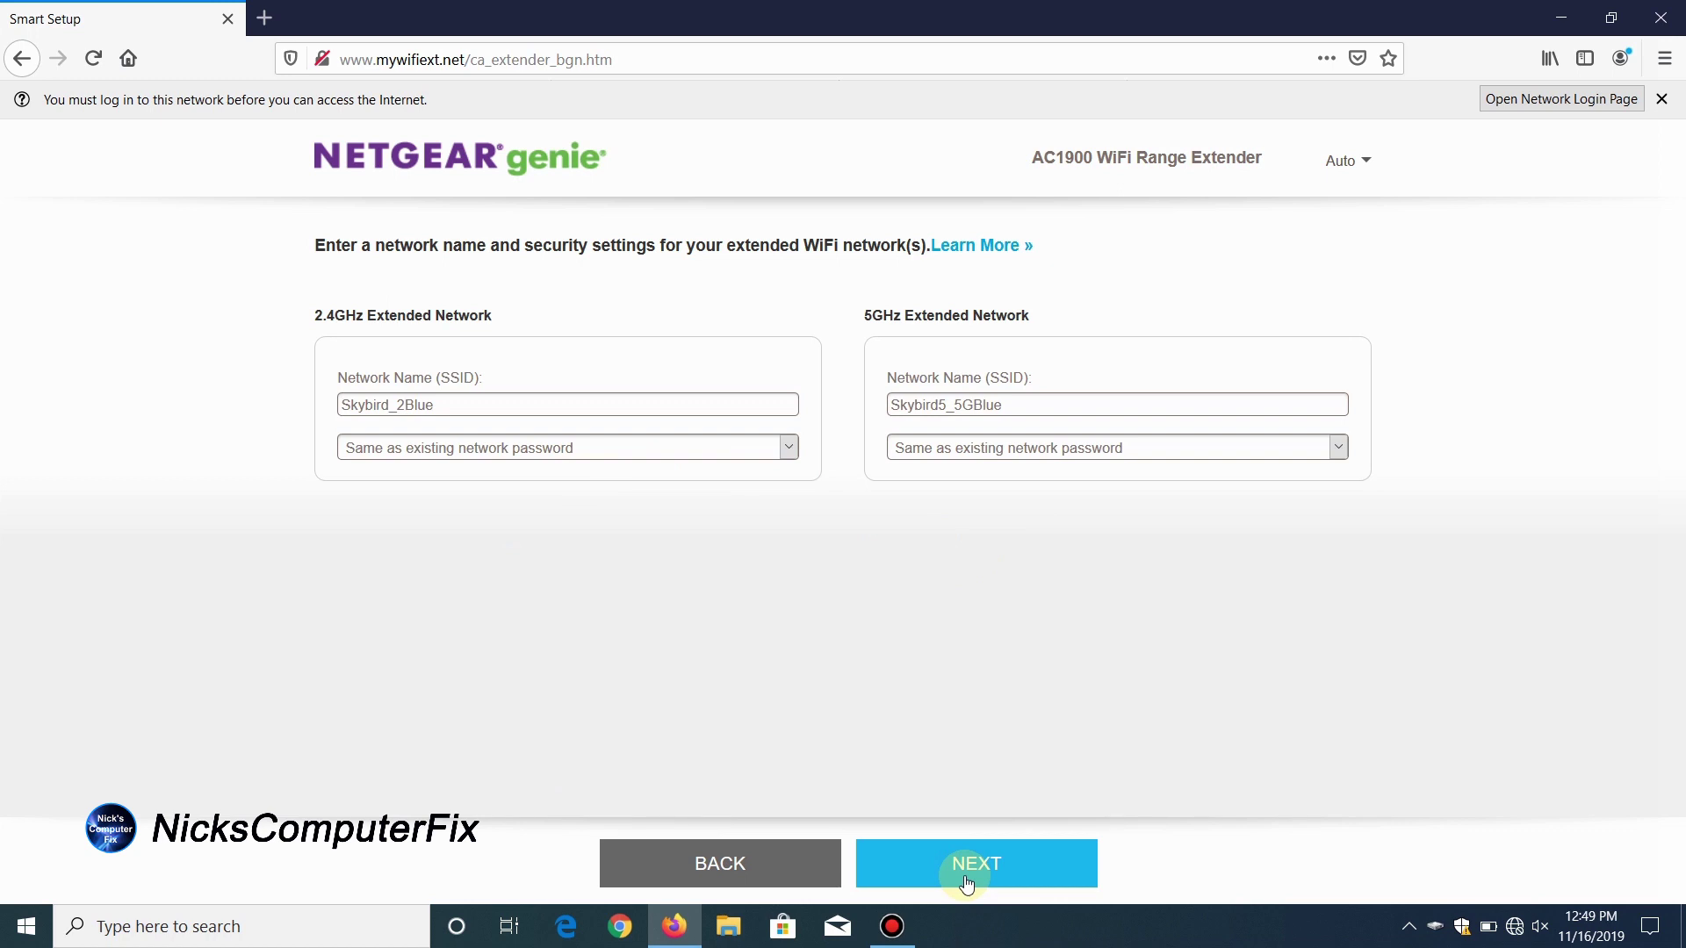
{"action": "left_click", "coordinate": [1020, 403]}
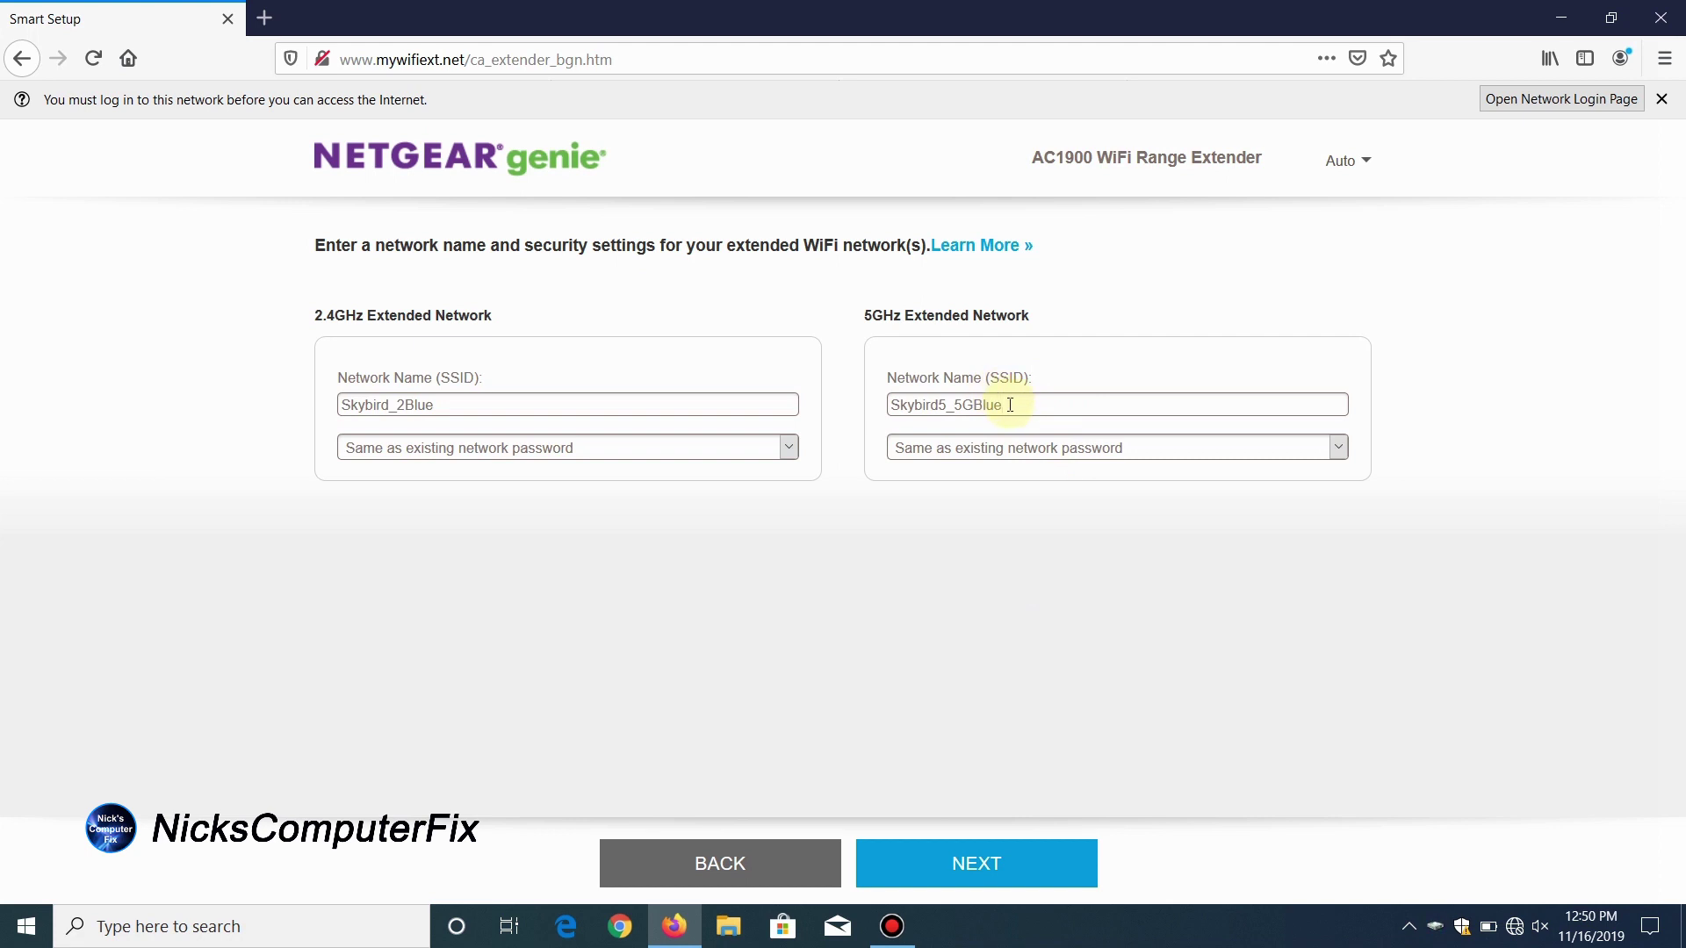
Step: Apply the new SSIDs and continue past the WPA2-PSK [AES] credentials summary
{"action": "left_click", "coordinate": [956, 866]}
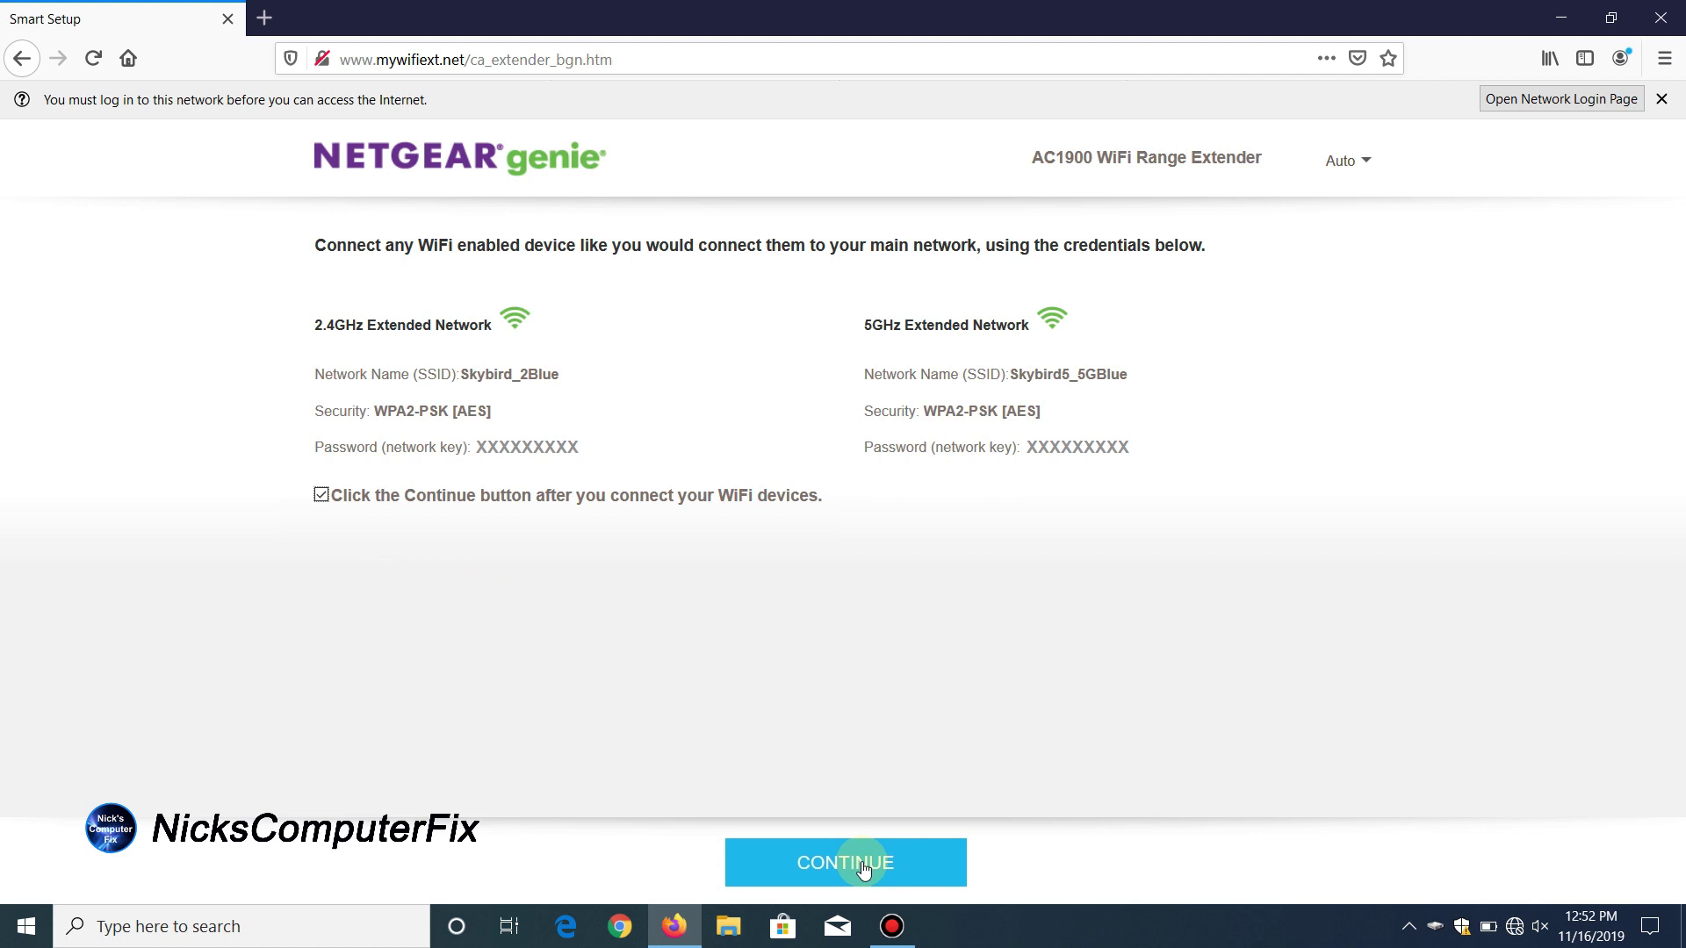
{"action": "left_click", "coordinate": [863, 868]}
Step: Retry the success page, then find and expand Skybird5_5GBlue in the Wi-Fi list
{"action": "left_click", "coordinate": [1137, 709]}
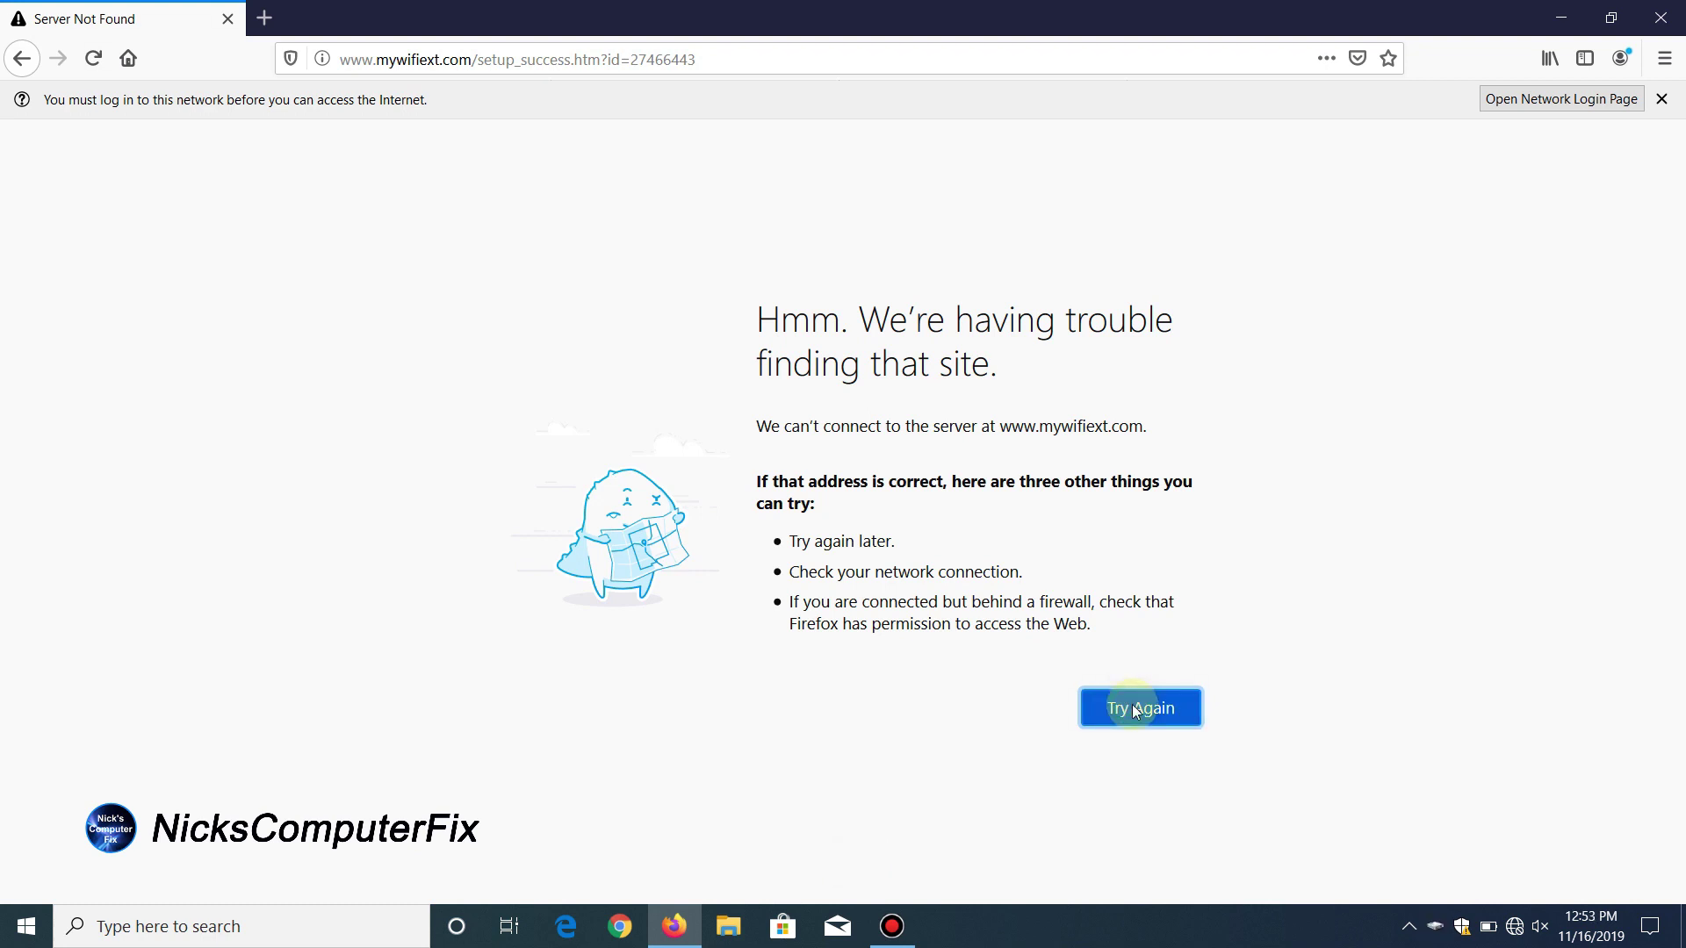
{"action": "left_click", "coordinate": [1137, 710]}
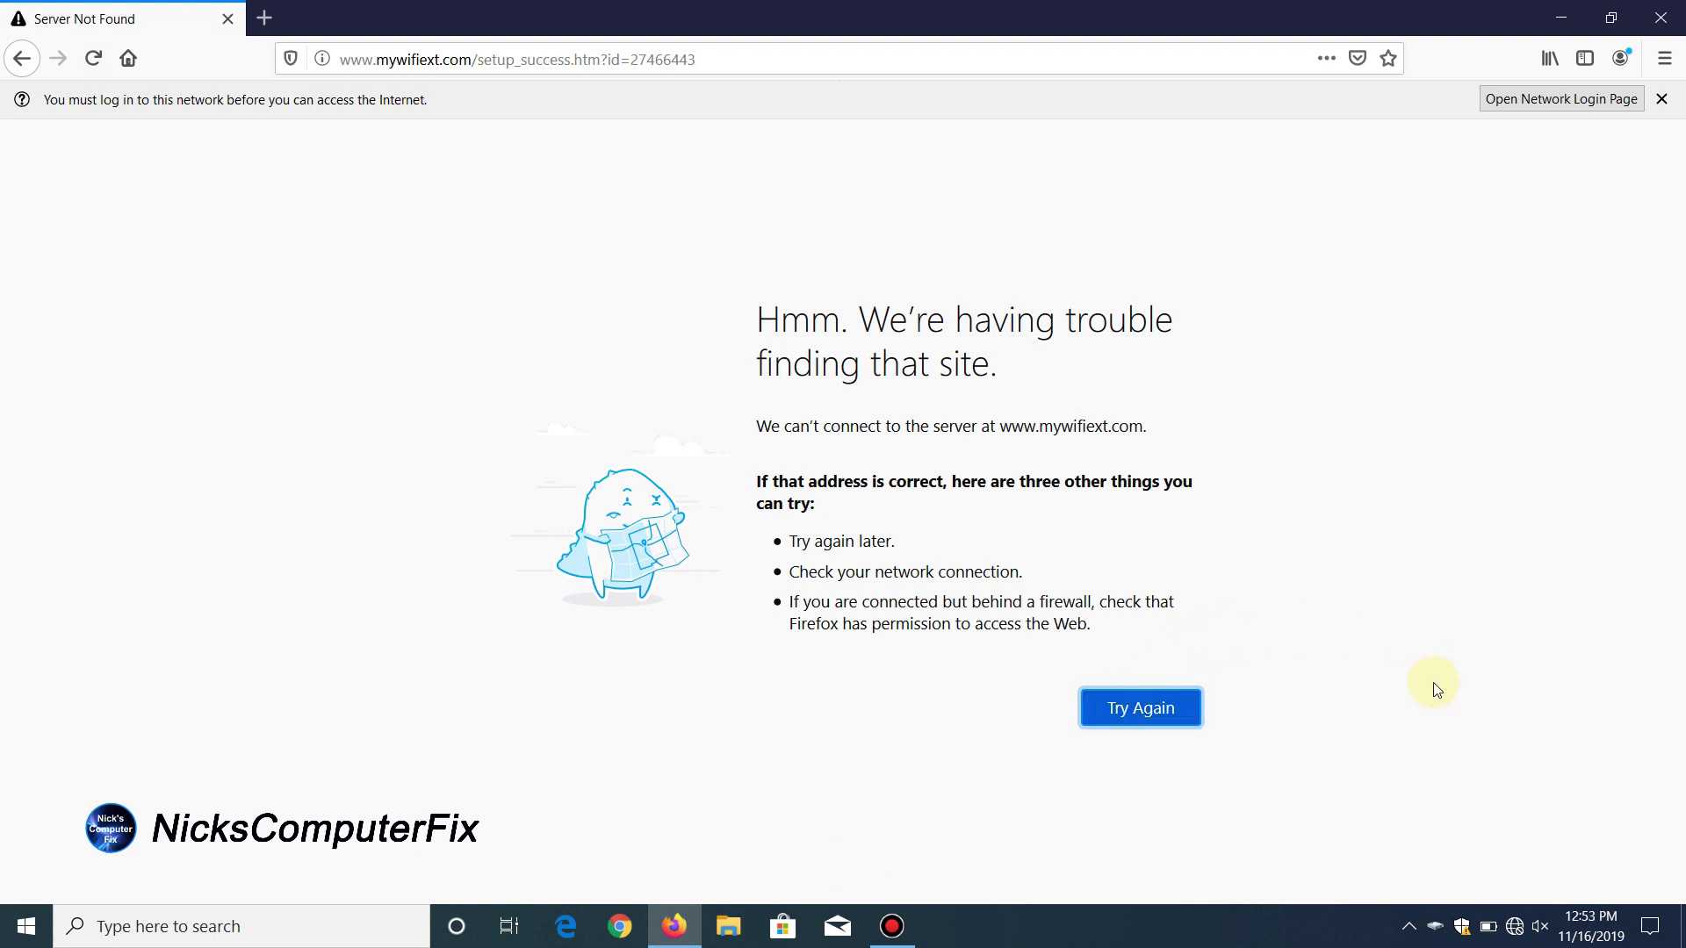
{"action": "left_click", "coordinate": [1515, 929]}
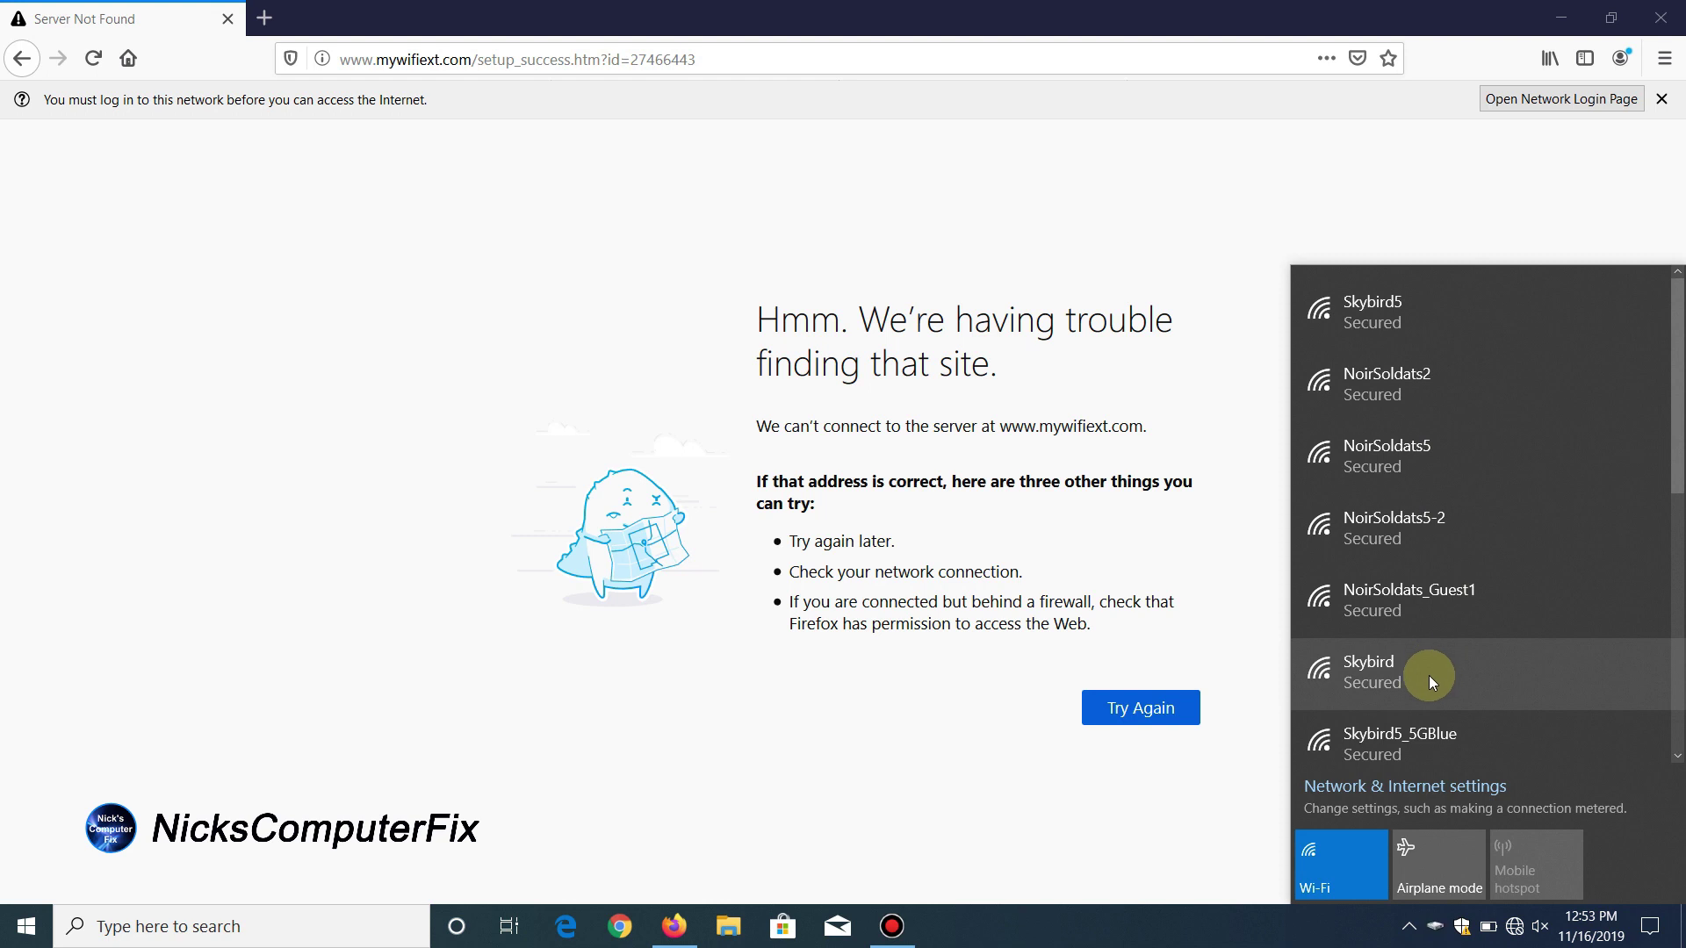
{"action": "scroll", "coordinate": [1428, 676], "scroll_direction": "down", "scroll_amount": 3}
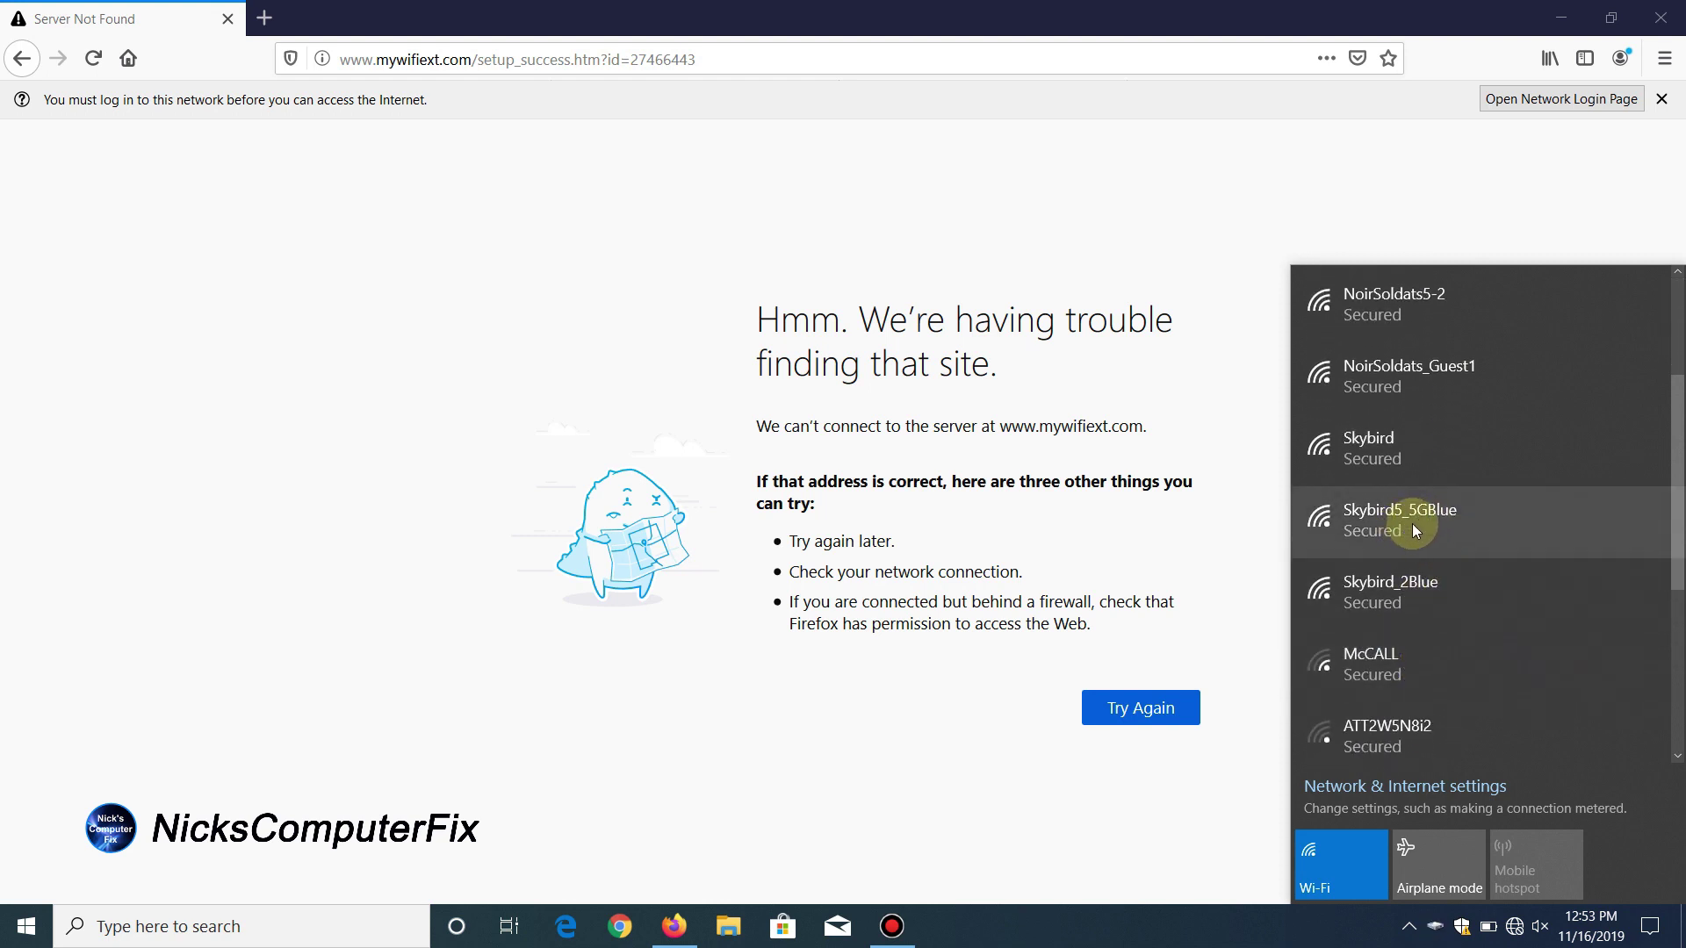
{"action": "scroll", "coordinate": [1412, 524], "scroll_direction": "down", "scroll_amount": 1}
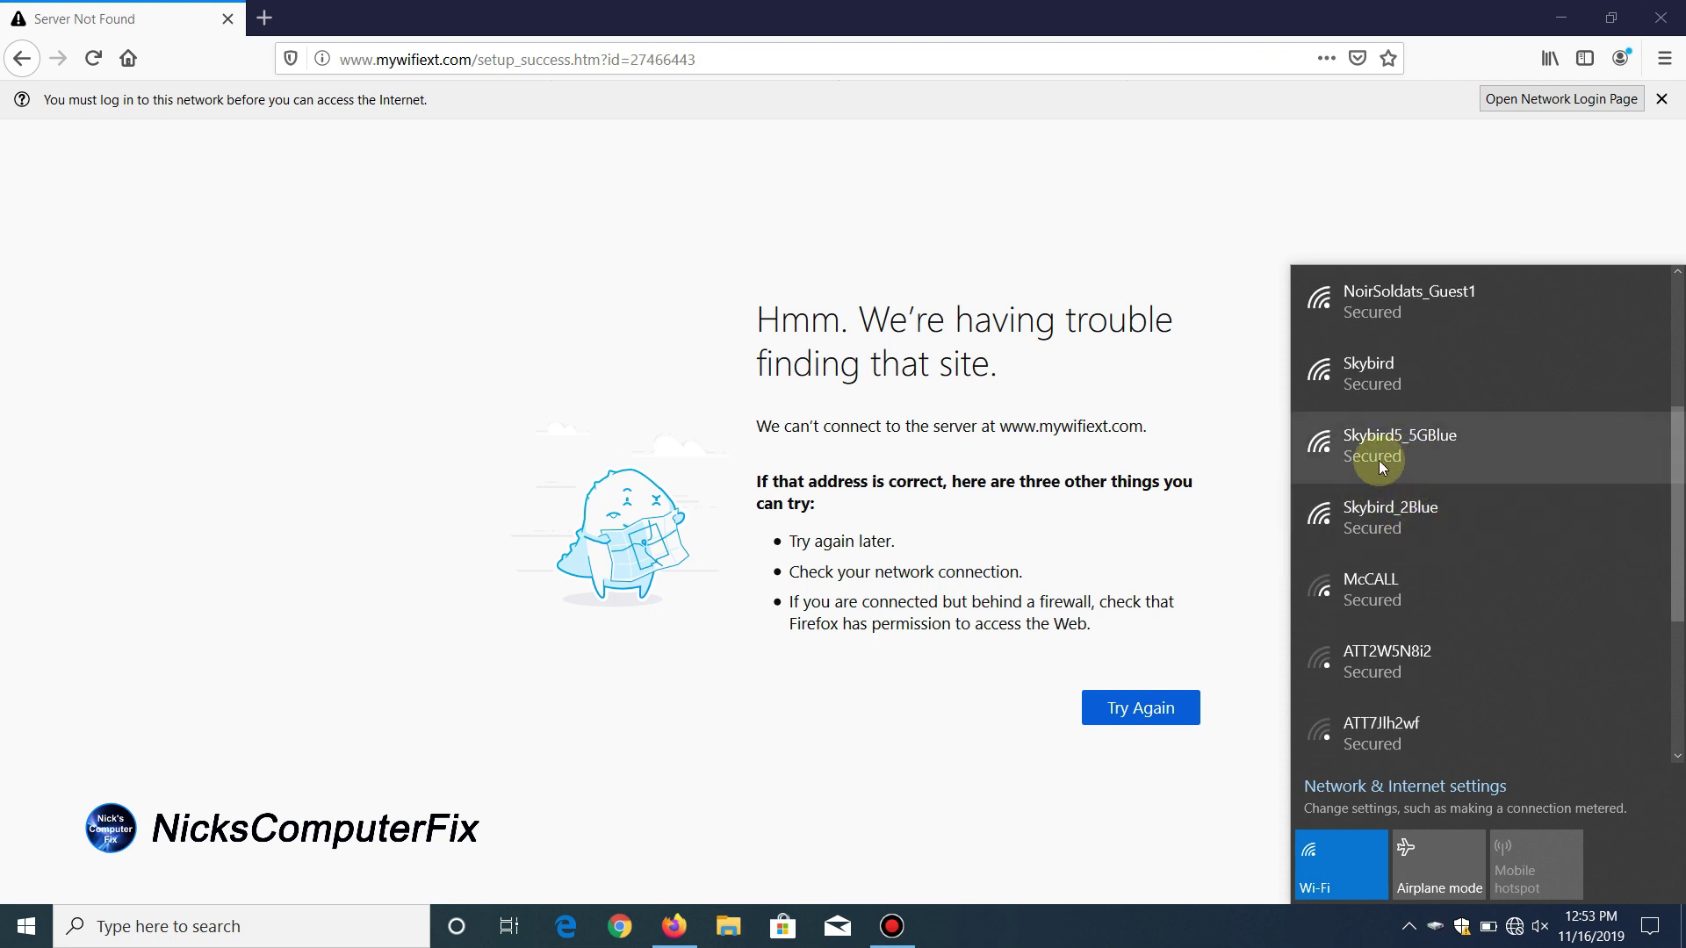
{"action": "scroll", "coordinate": [1406, 450], "scroll_direction": "down", "scroll_amount": 2}
{"action": "scroll", "coordinate": [1405, 450], "scroll_direction": "up", "scroll_amount": 1}
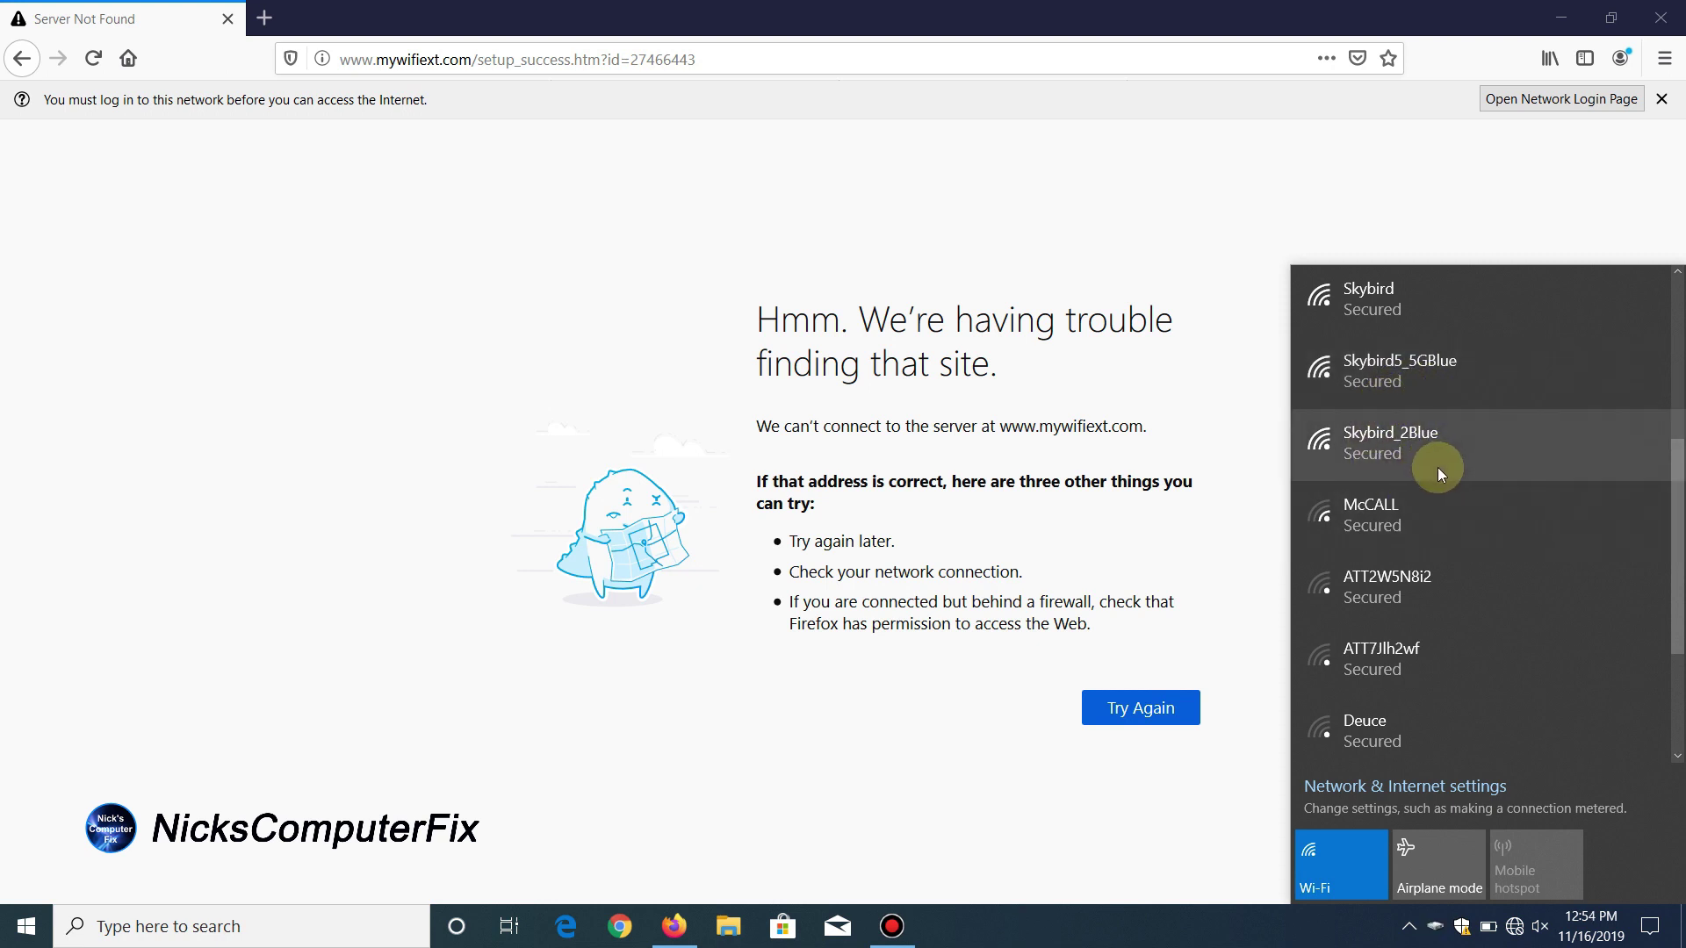
{"action": "left_click", "coordinate": [1399, 372]}
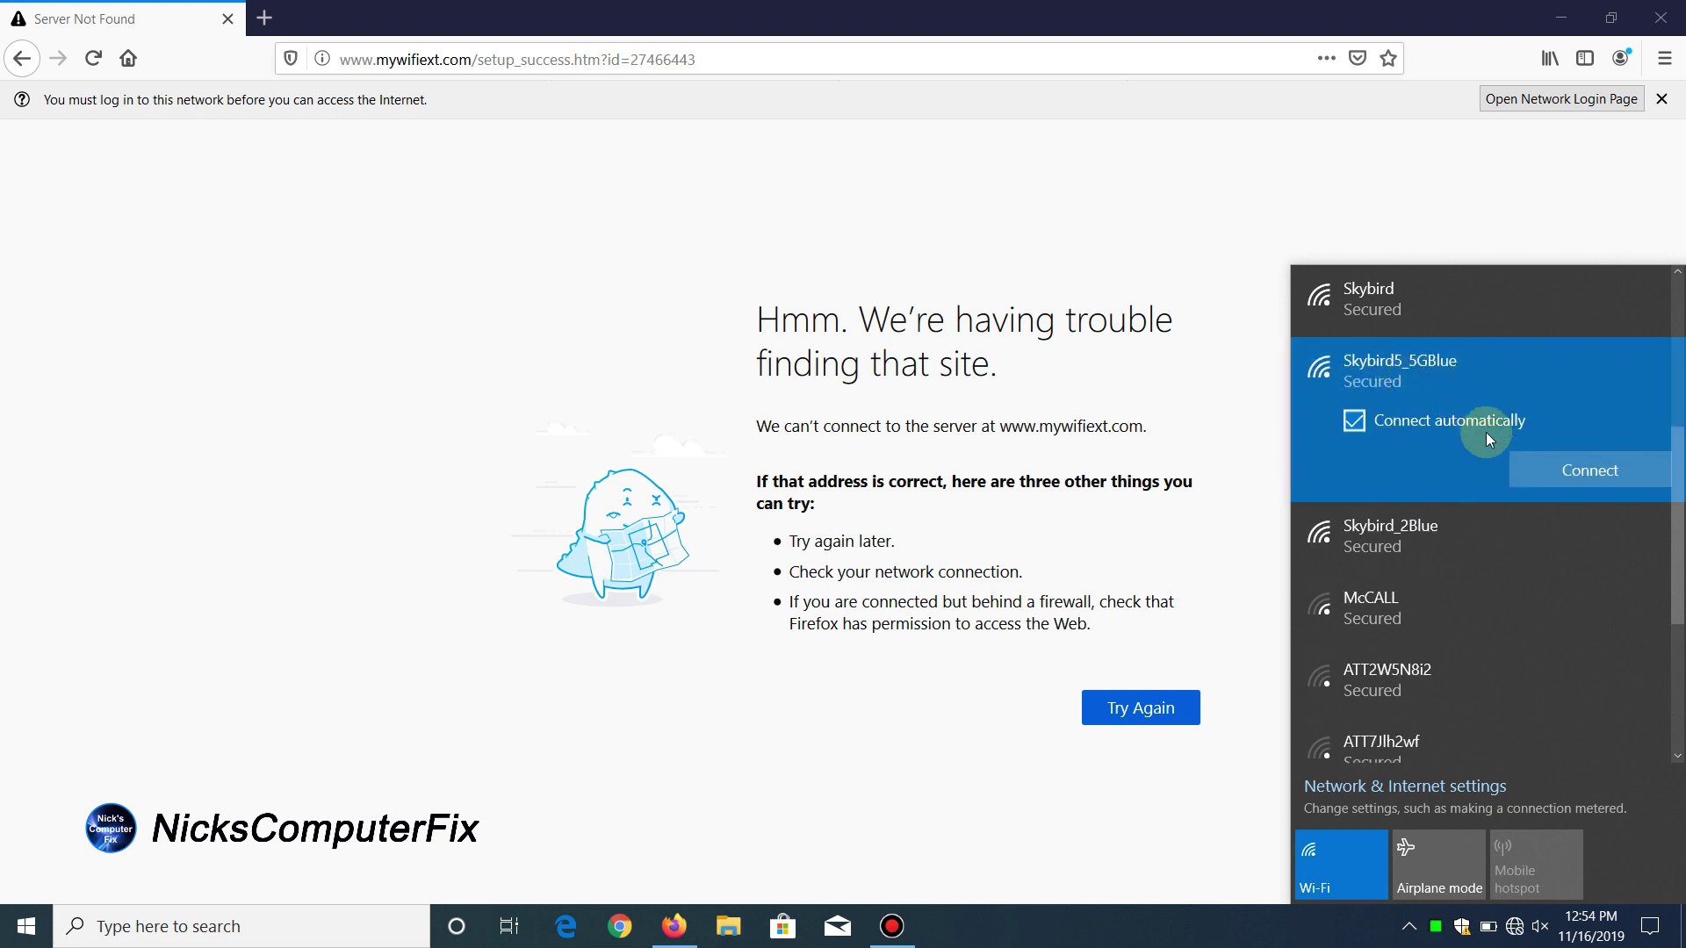
Step: Connect to Skybird5_5GBlue by entering its network security key
{"action": "left_click", "coordinate": [1546, 482]}
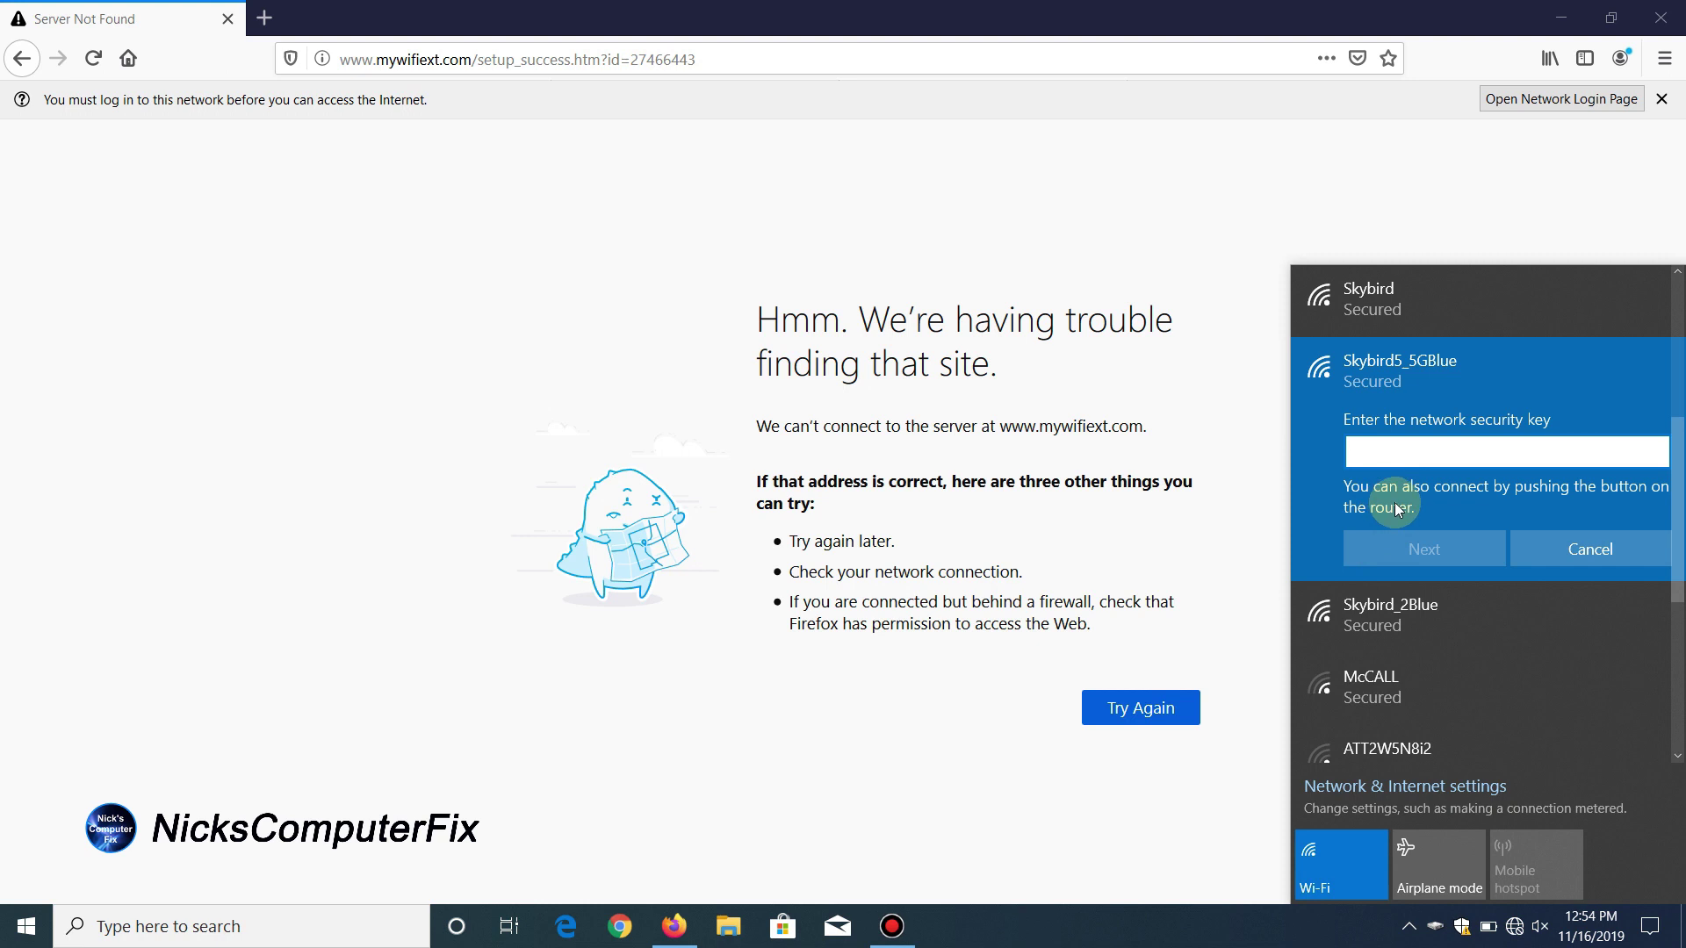
{"action": "type", "text": "abcdefghi"}
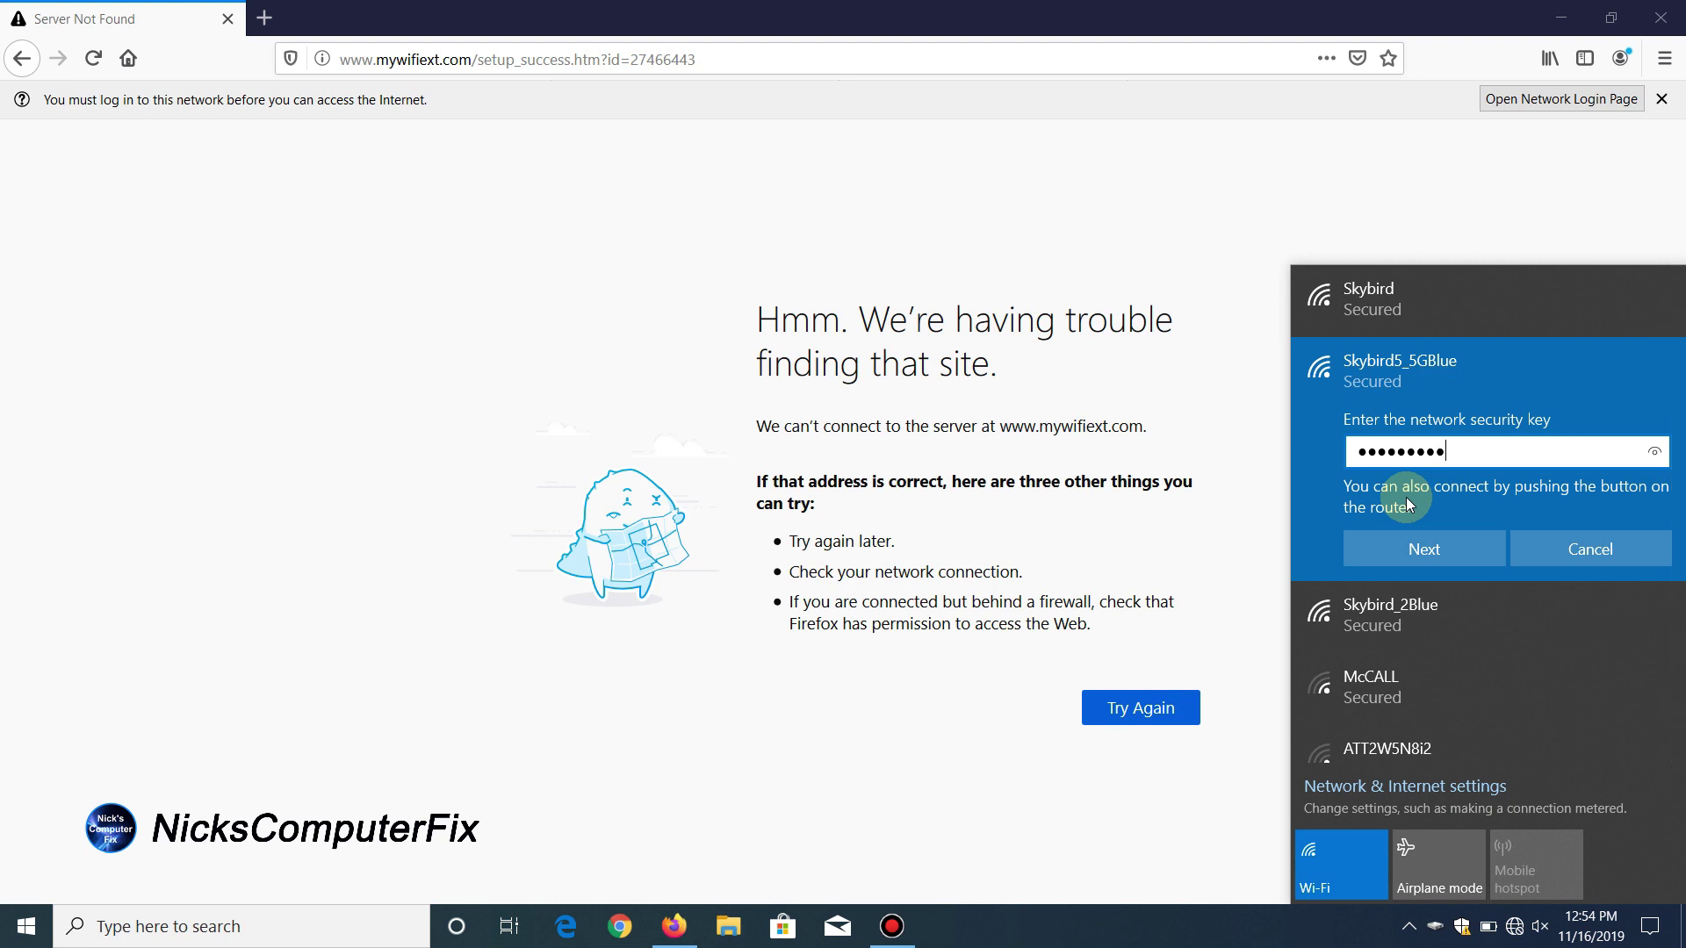
{"action": "type", "text": "jklm"}
{"action": "left_click", "coordinate": [1451, 553]}
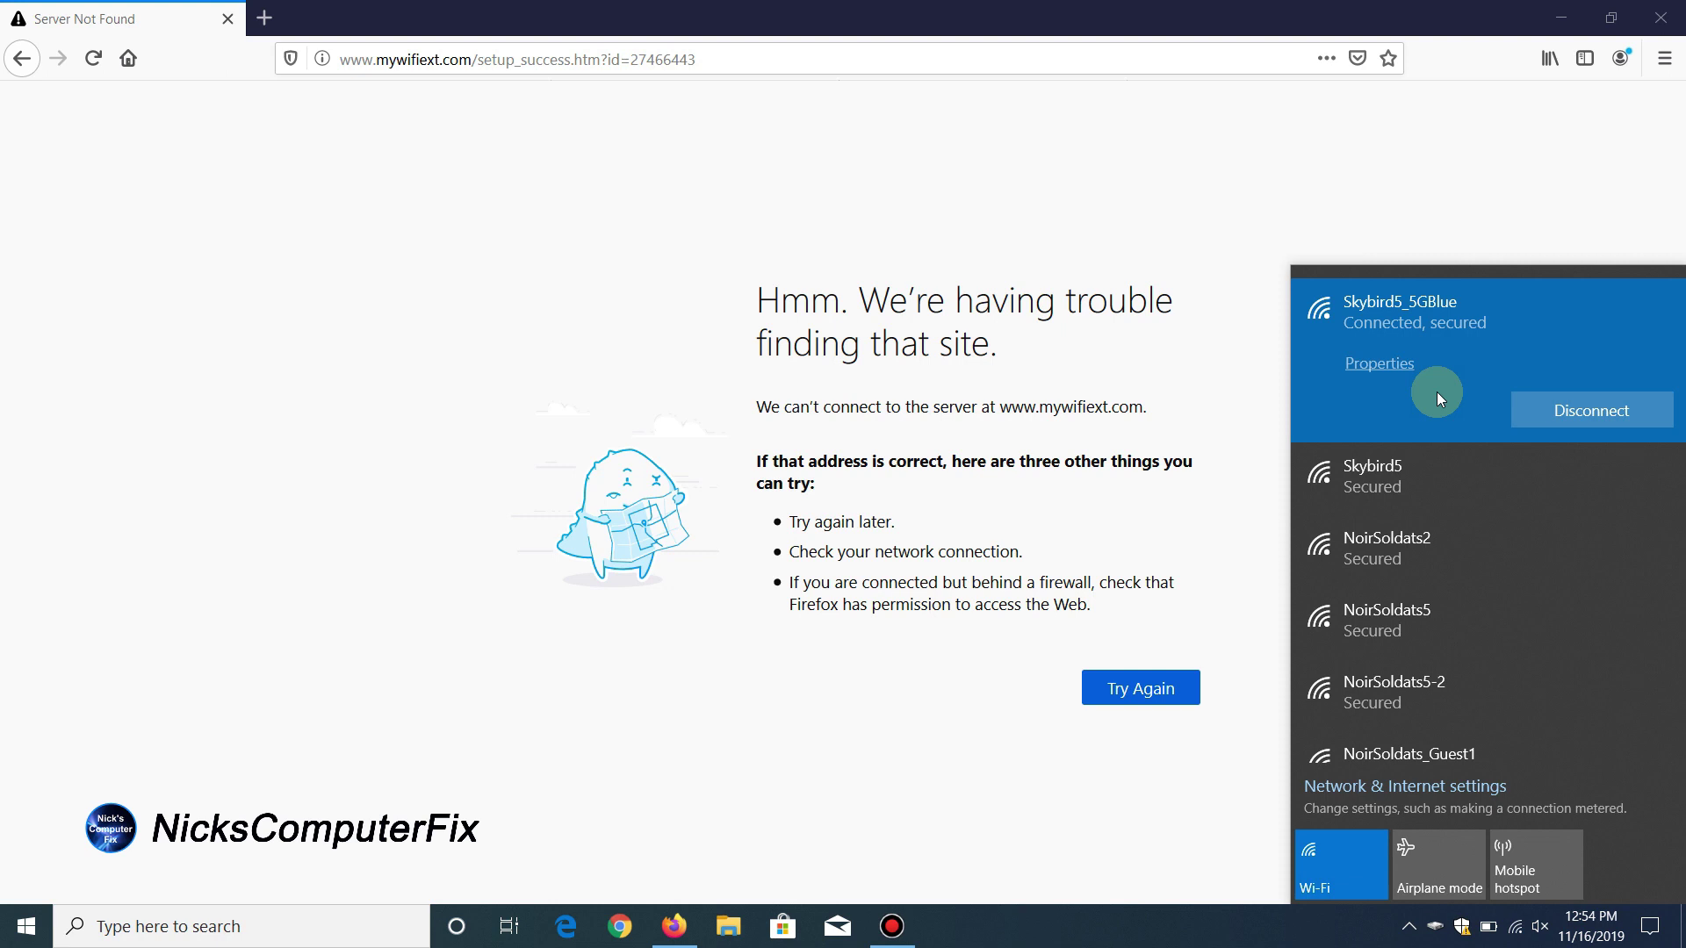
Step: Reload Google over the extended network and type 'book' into the search box
{"action": "left_click", "coordinate": [1146, 691]}
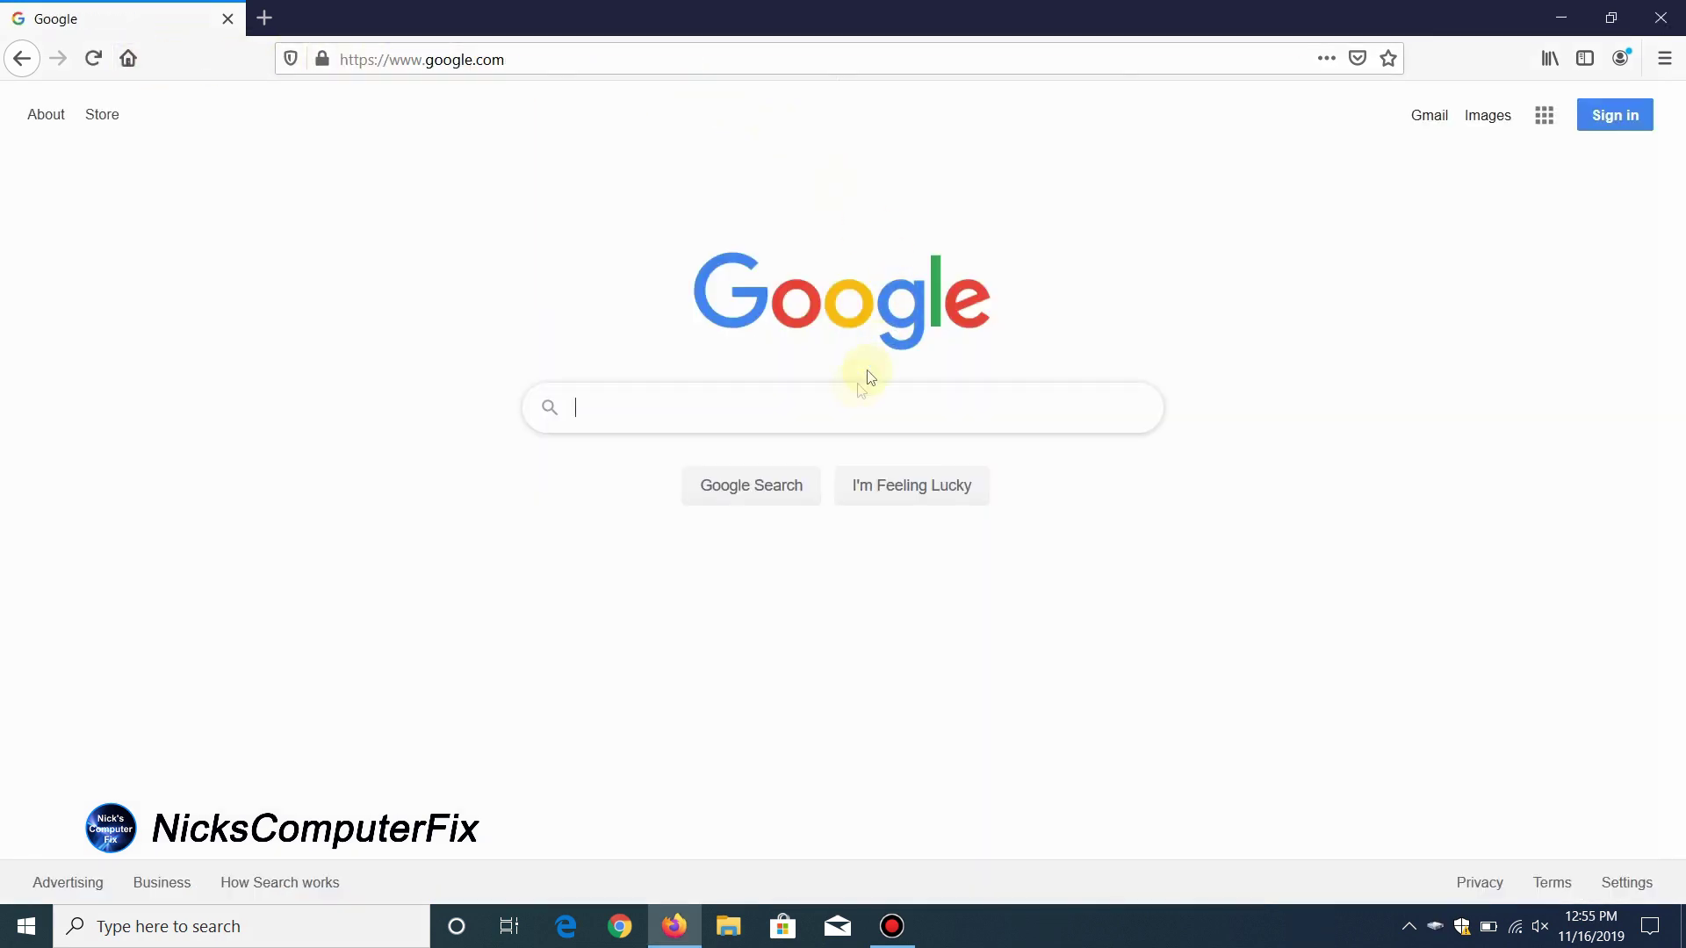
{"action": "left_click", "coordinate": [750, 419]}
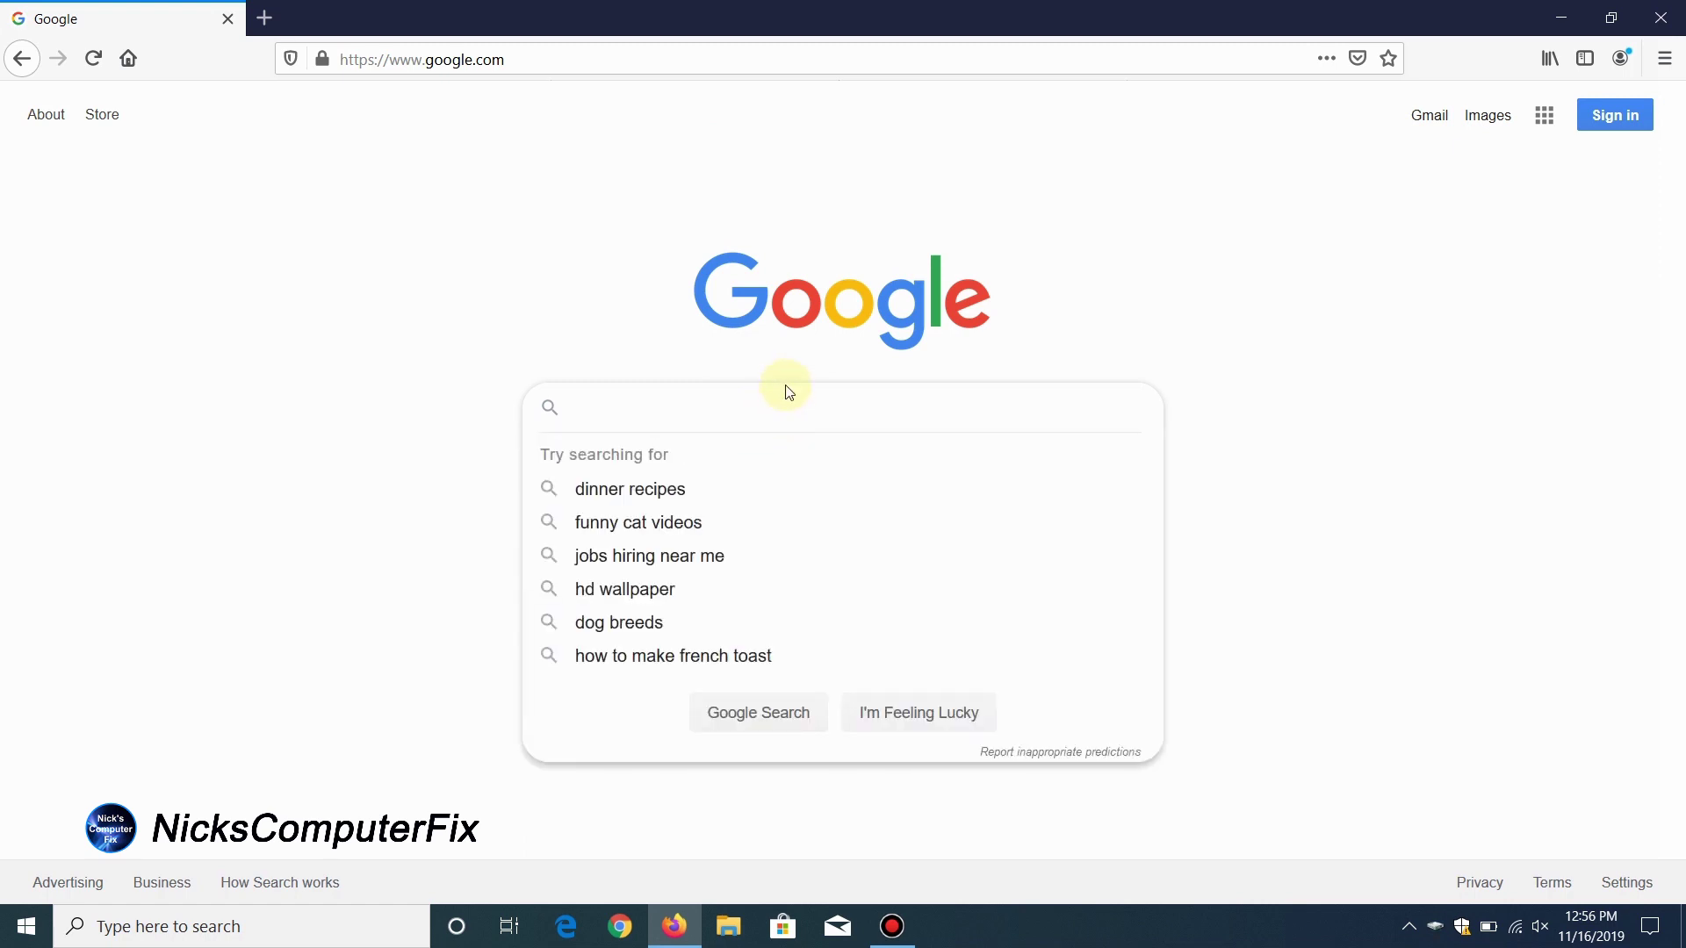
{"action": "type", "text": "boo"}
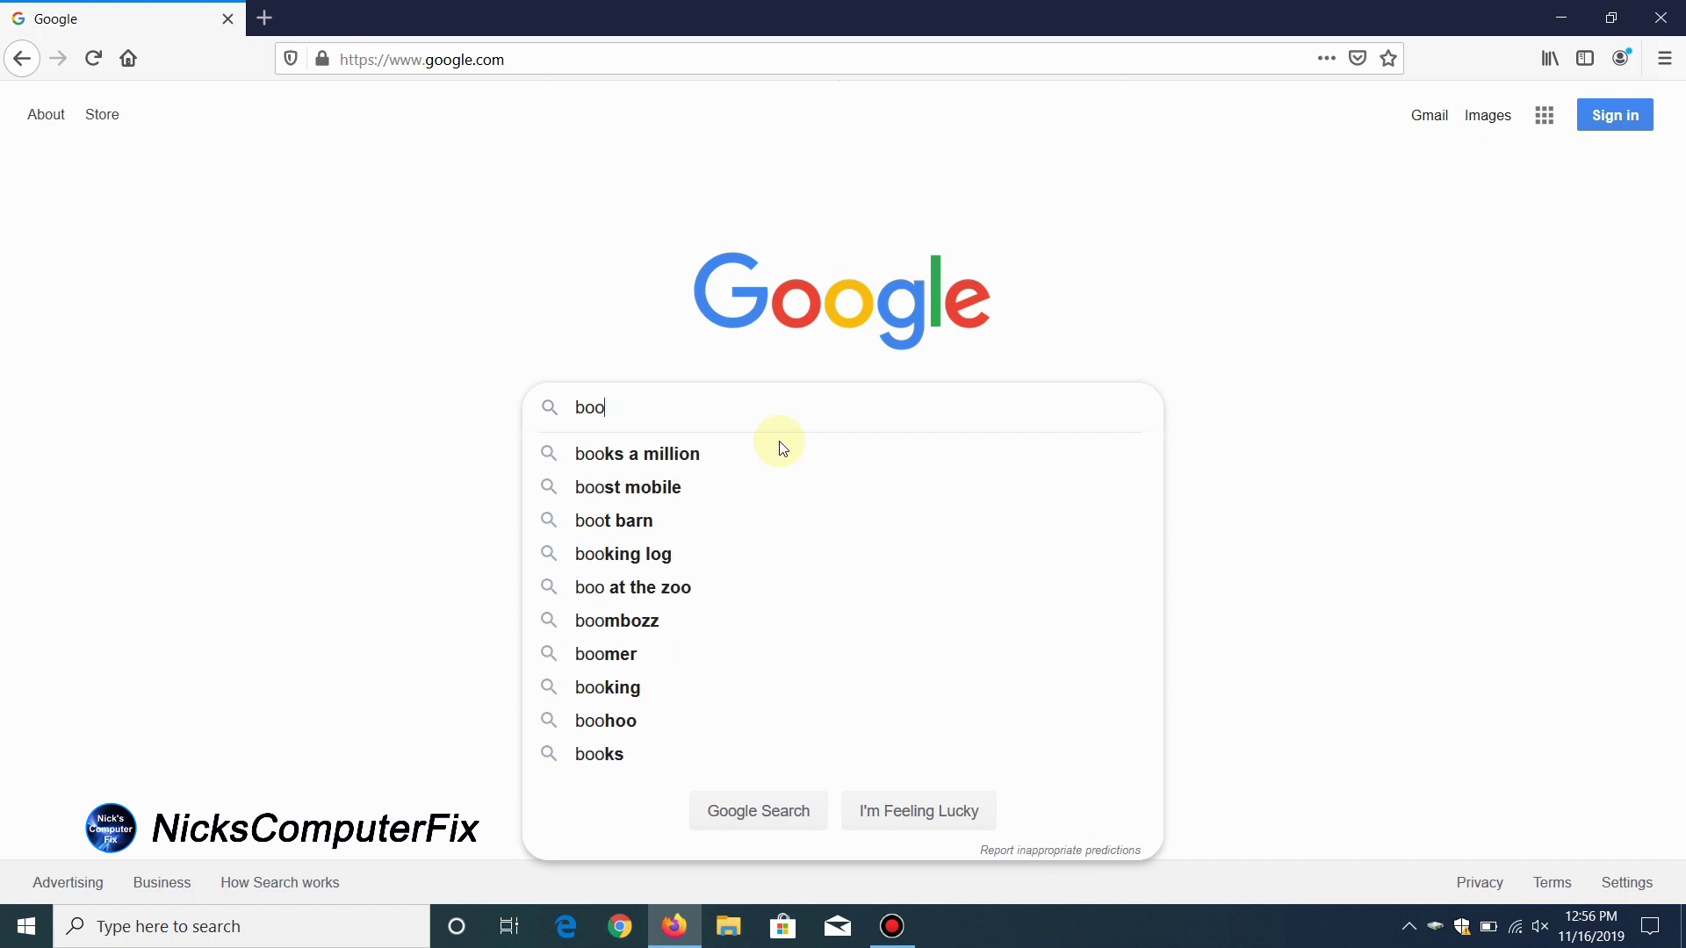
{"action": "type", "text": "k"}
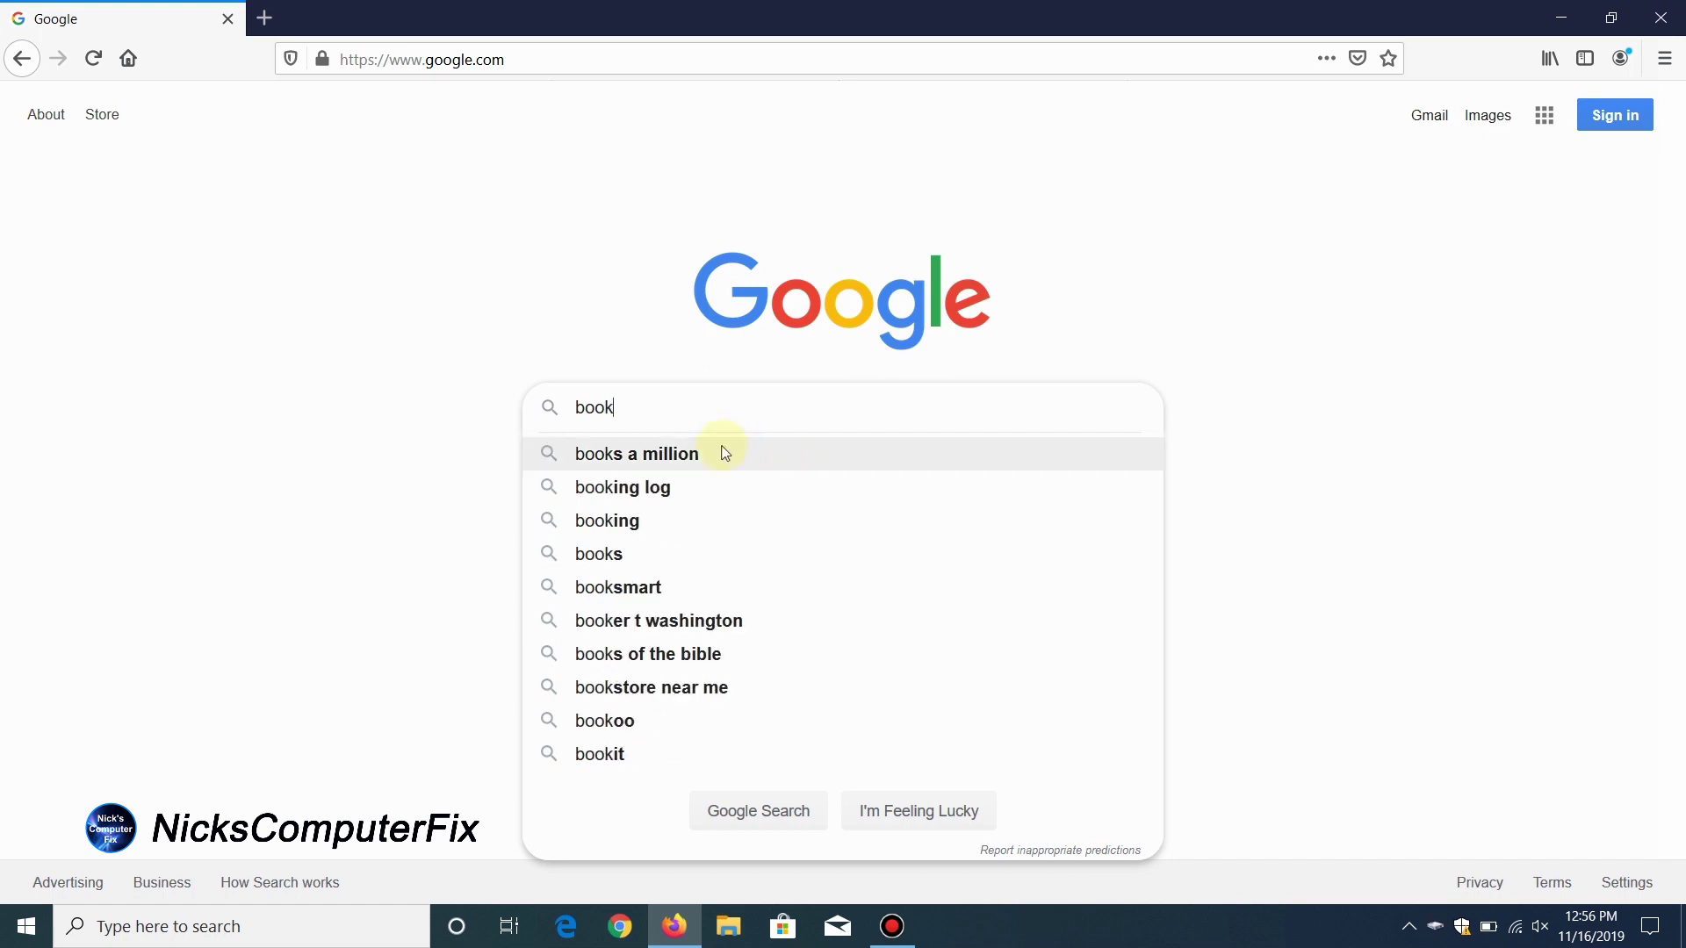